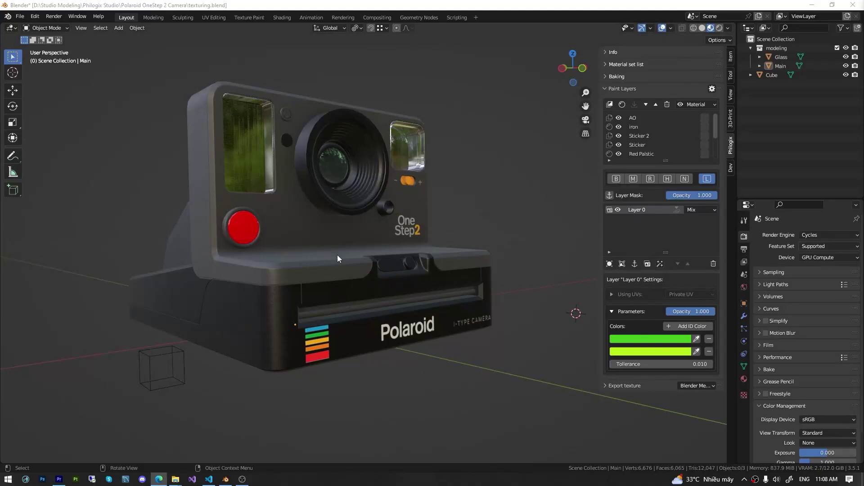
Step: Preview the textured camera model in rendered viewport shading
{"action": "middle_click_drag", "start_coordinate": [337, 255], "coordinate": [463, 322]}
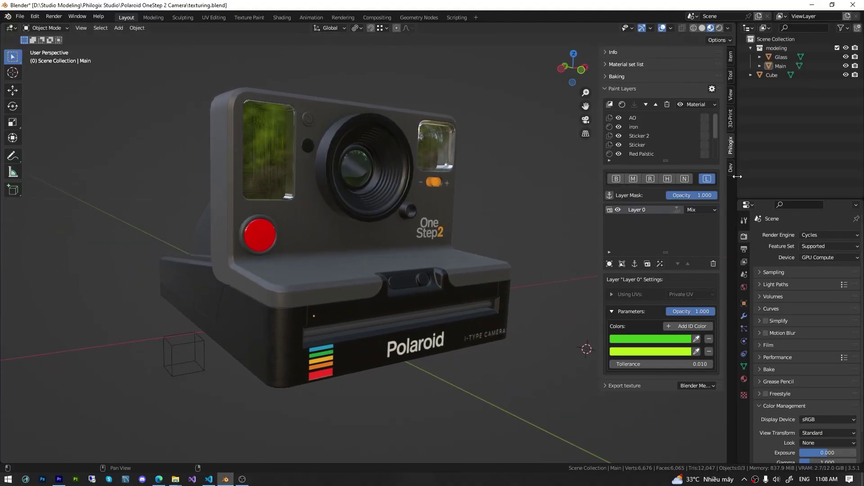
{"action": "left_click_drag", "start_coordinate": [737, 176], "coordinate": [741, 176]}
{"action": "left_click_drag", "start_coordinate": [603, 154], "coordinate": [605, 155]}
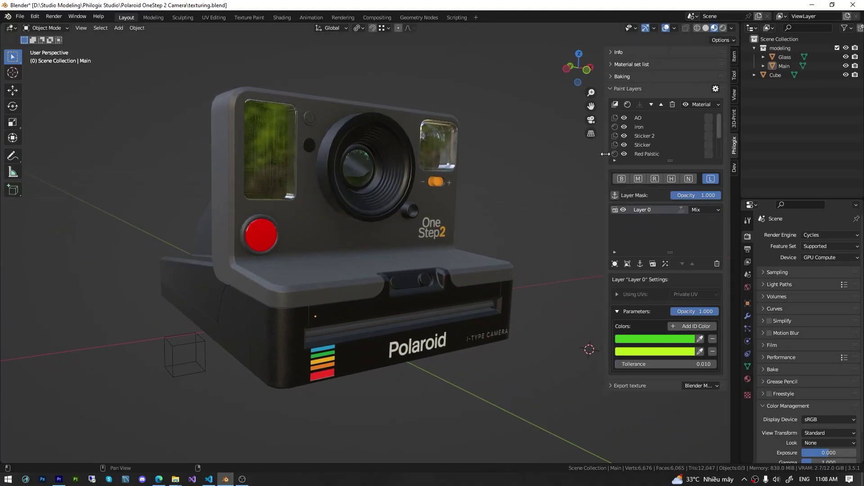
{"action": "mouse_move", "coordinate": [518, 248]}
{"action": "middle_mouse_down"}
{"action": "mouse_move", "coordinate": [392, 230]}
{"action": "mouse_move", "coordinate": [503, 249]}
{"action": "middle_mouse_up"}
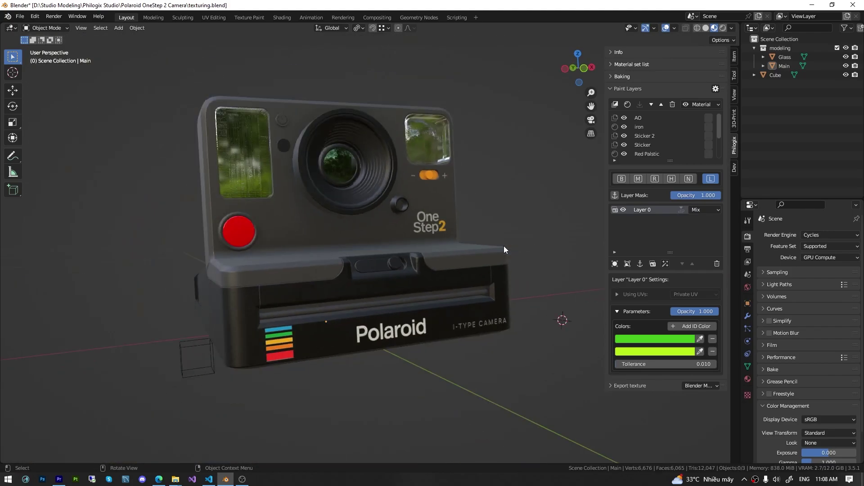
{"action": "key", "text": "z"}
{"action": "left_click", "coordinate": [463, 148]}
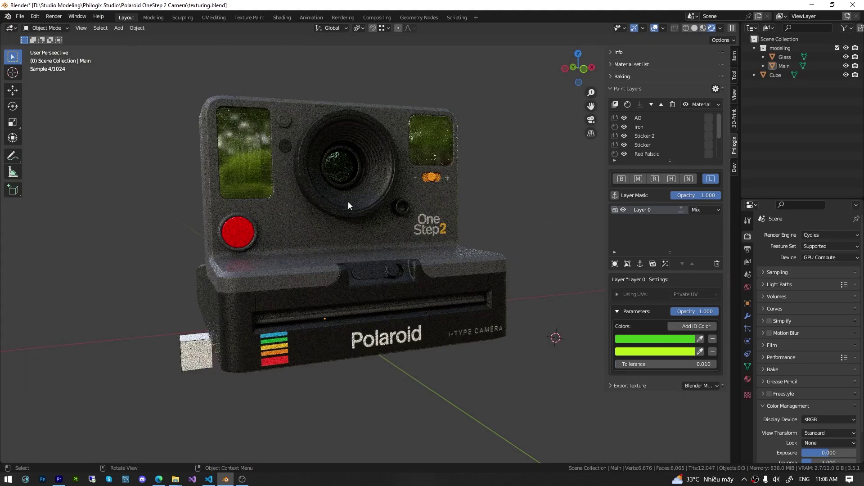
{"action": "middle_click_drag", "start_coordinate": [347, 201], "coordinate": [512, 166]}
Step: Hide the AO, iron, Sticker 2, Sticker, Red Palstic, Orange Plastic and Matte Plastic paint layers
{"action": "left_click", "coordinate": [624, 118]}
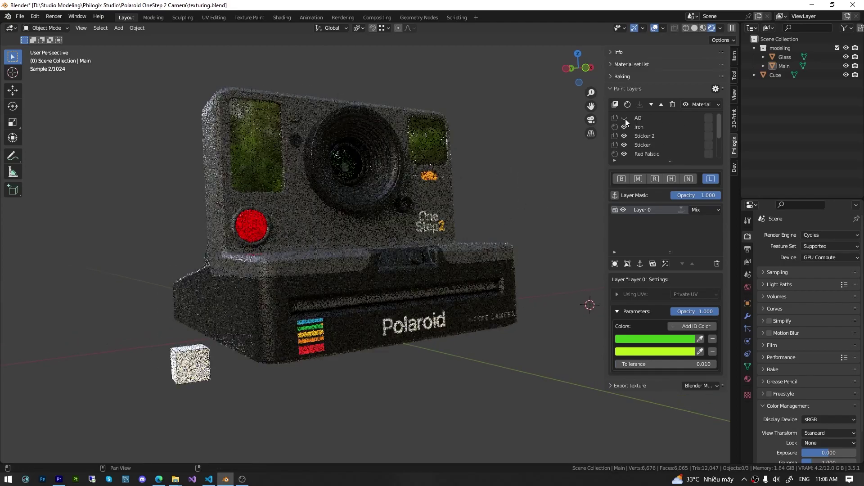
{"action": "left_click", "coordinate": [624, 126]}
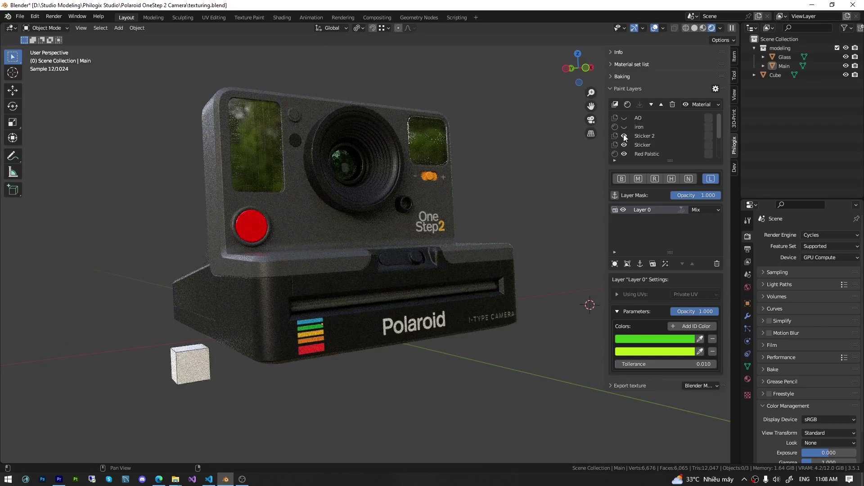
{"action": "left_click", "coordinate": [624, 136]}
{"action": "left_click", "coordinate": [624, 144]}
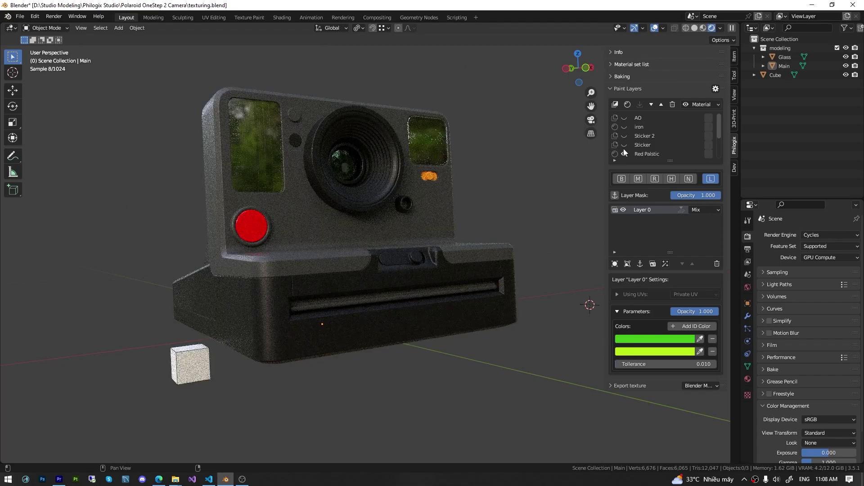
{"action": "left_click", "coordinate": [624, 154]}
{"action": "scroll", "coordinate": [636, 154], "scroll_direction": "down", "scroll_amount": 1}
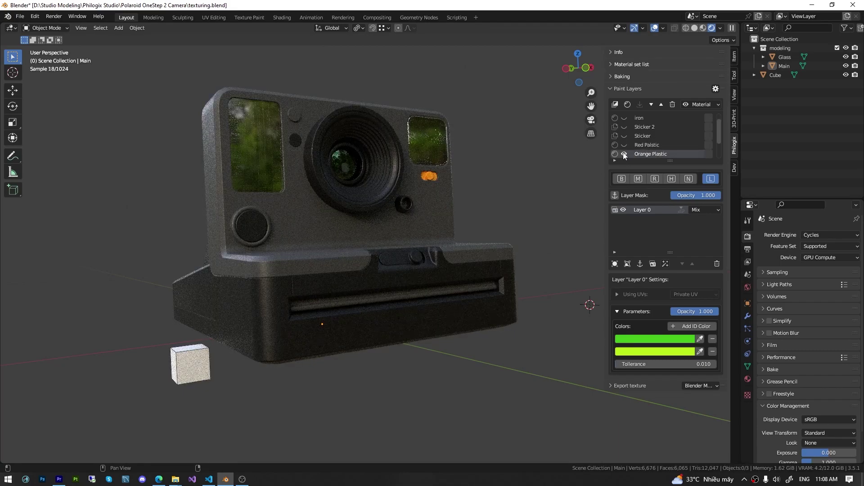
{"action": "left_click", "coordinate": [624, 154]}
{"action": "scroll", "coordinate": [639, 150], "scroll_direction": "down", "scroll_amount": 2}
{"action": "left_click", "coordinate": [626, 145]}
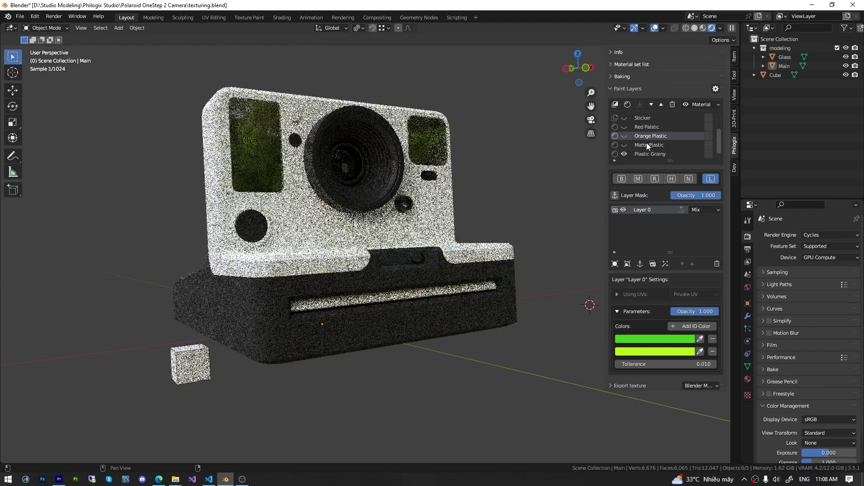
Step: Show the Matte Plastic, Orange Plastic, Red Palstic, Sticker, Sticker 2, iron and AO paint layers again
{"action": "left_click", "coordinate": [624, 141]}
{"action": "left_click", "coordinate": [624, 136]}
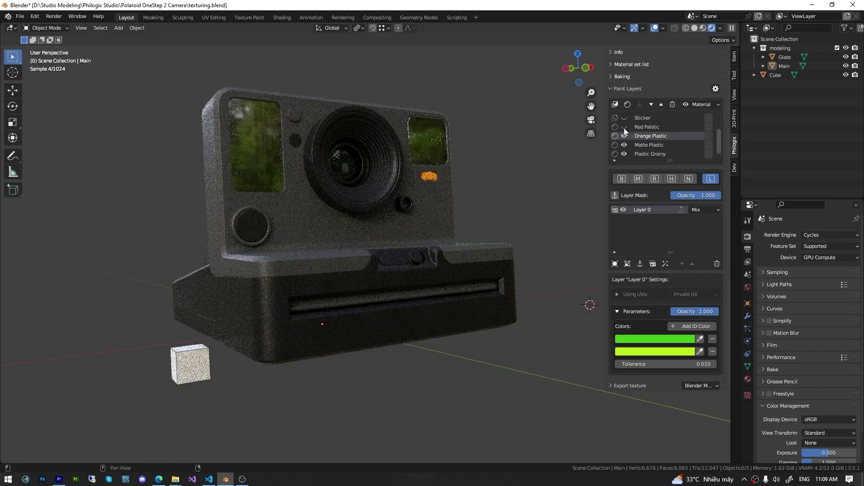
{"action": "left_click", "coordinate": [624, 127]}
{"action": "scroll", "coordinate": [625, 128], "scroll_direction": "up", "scroll_amount": 2}
{"action": "left_click", "coordinate": [624, 135]}
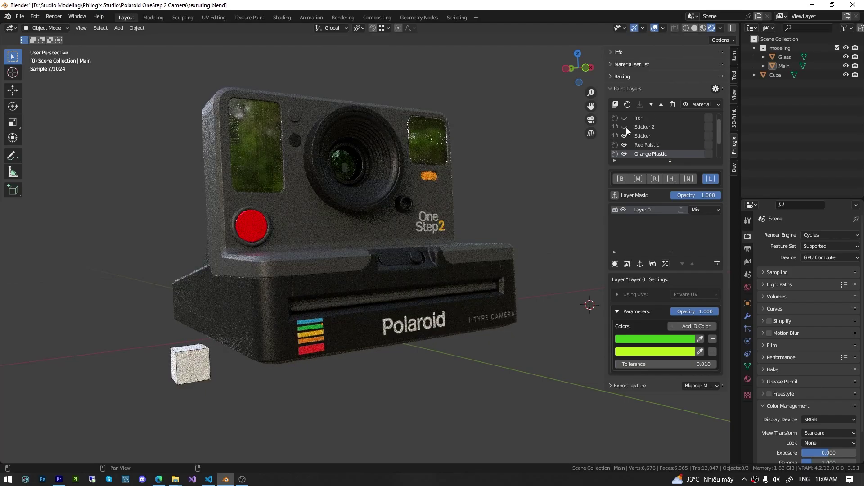
{"action": "left_click", "coordinate": [626, 127]}
{"action": "scroll", "coordinate": [626, 128], "scroll_direction": "up", "scroll_amount": 1}
{"action": "left_click", "coordinate": [625, 128]}
{"action": "left_click", "coordinate": [624, 118]}
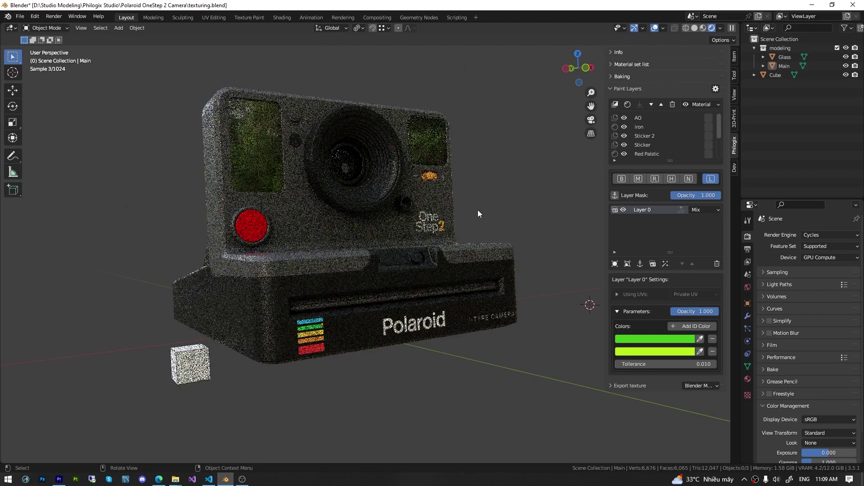
Step: Switch the viewport to material preview shading and examine the camera model from several angles
{"action": "middle_click_drag", "start_coordinate": [478, 210], "coordinate": [436, 248]}
{"action": "key", "text": "z"}
{"action": "left_click", "coordinate": [453, 257]}
{"action": "middle_click_drag", "start_coordinate": [265, 277], "coordinate": [304, 221]}
{"action": "scroll", "coordinate": [290, 285], "scroll_direction": "down", "scroll_amount": 4}
{"action": "middle_click_drag", "start_coordinate": [290, 285], "coordinate": [115, 286]}
{"action": "scroll", "coordinate": [277, 271], "scroll_direction": "up", "scroll_amount": 4}
{"action": "middle_click_drag", "start_coordinate": [277, 271], "coordinate": [336, 258]}
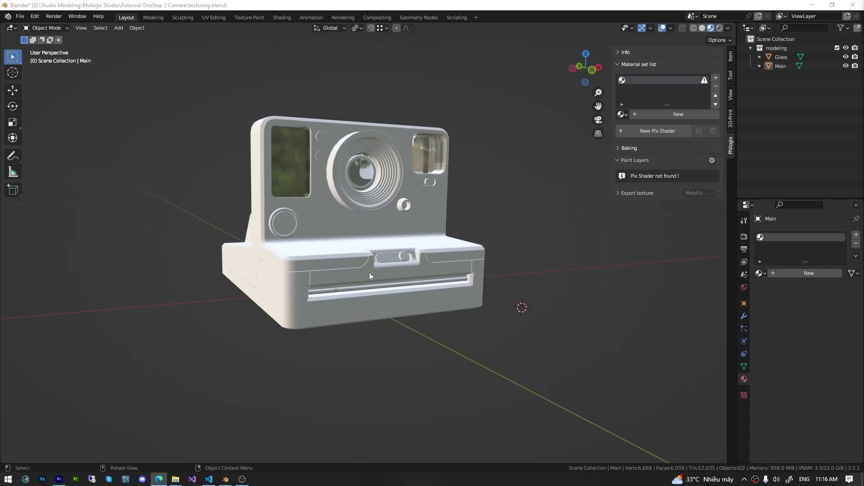
Step: Create a new metallic Plx Shader material on the untextured Main camera object
{"action": "middle_click_drag", "start_coordinate": [451, 270], "coordinate": [513, 266]}
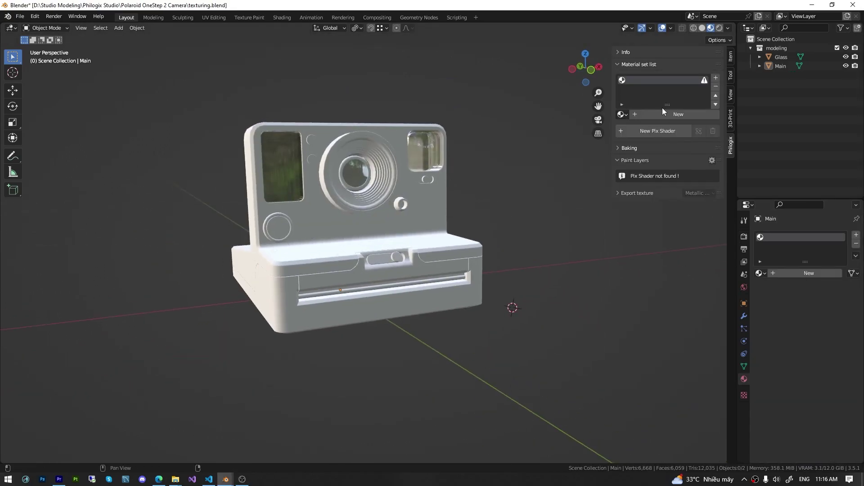
{"action": "left_click", "coordinate": [669, 131]}
{"action": "left_click", "coordinate": [666, 131]}
{"action": "left_click", "coordinate": [674, 295]}
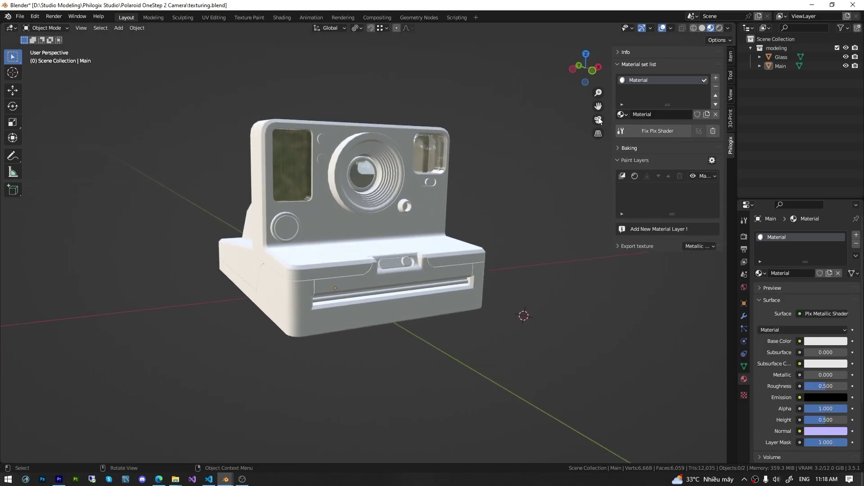
Step: Expand the baking settings and apply a bevel with a radius of 0.10% to the Normal map
{"action": "left_click", "coordinate": [647, 64]}
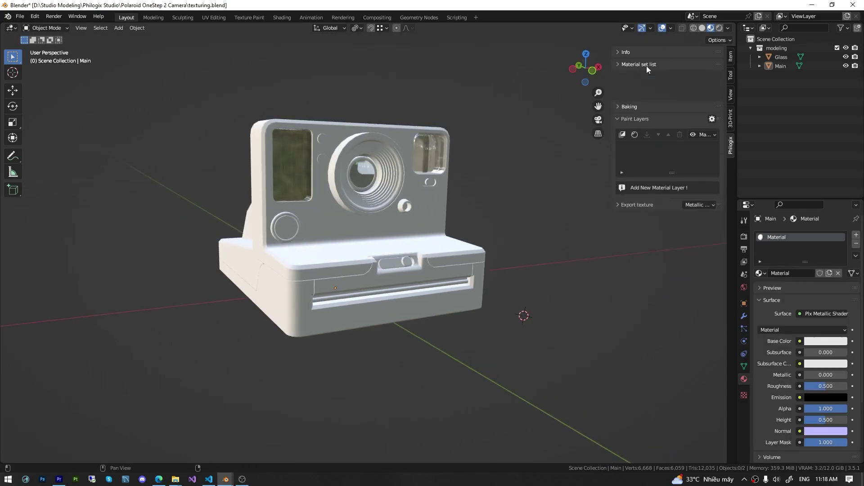
{"action": "left_click", "coordinate": [634, 77]}
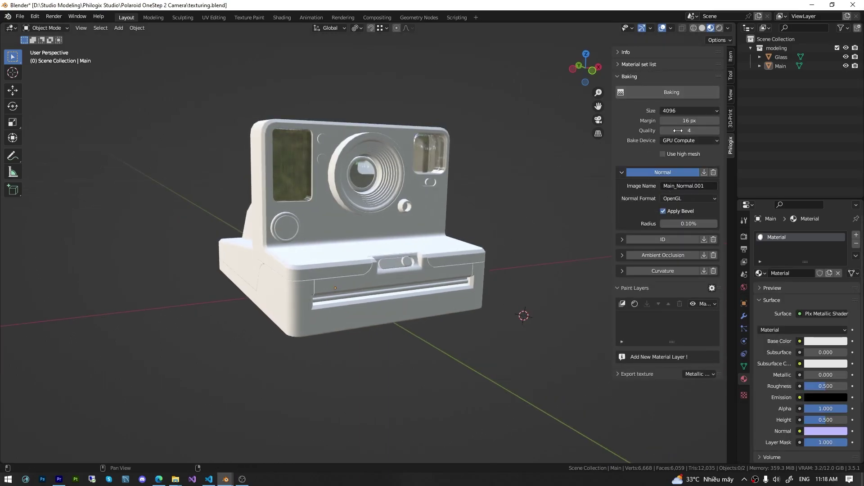
{"action": "middle_click_drag", "start_coordinate": [378, 211], "coordinate": [390, 208]}
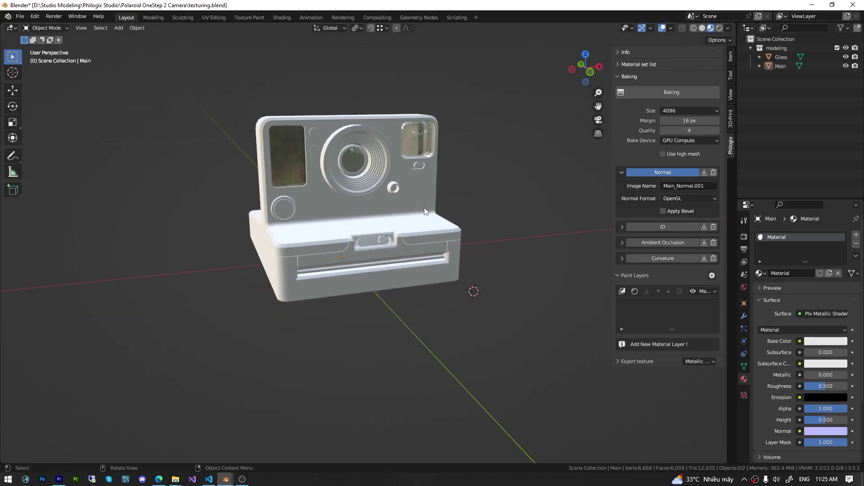
{"action": "middle_click_drag", "start_coordinate": [425, 207], "coordinate": [465, 241]}
{"action": "middle_click_drag", "start_coordinate": [255, 208], "coordinate": [263, 207]}
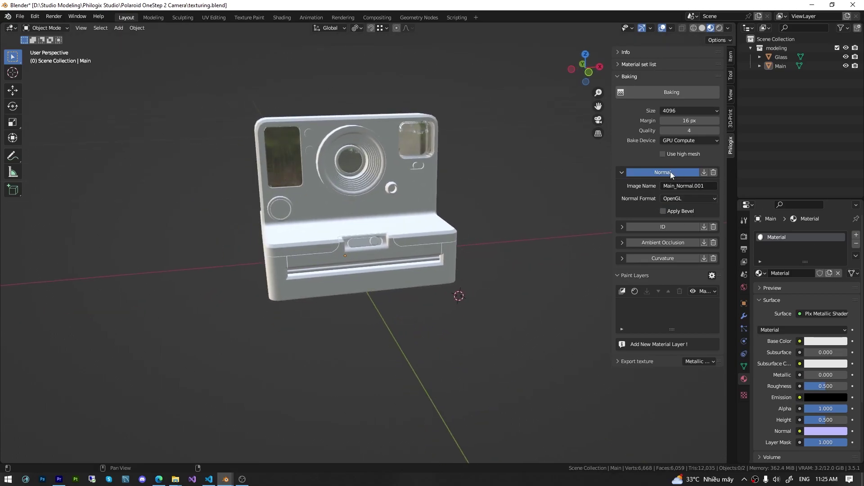
{"action": "left_click", "coordinate": [663, 211]}
{"action": "left_click", "coordinate": [713, 223]}
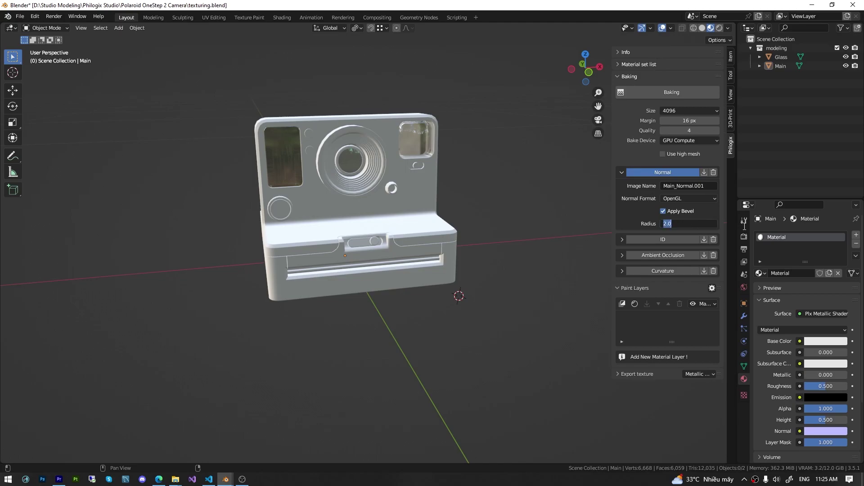
{"action": "key", "text": "Return"}
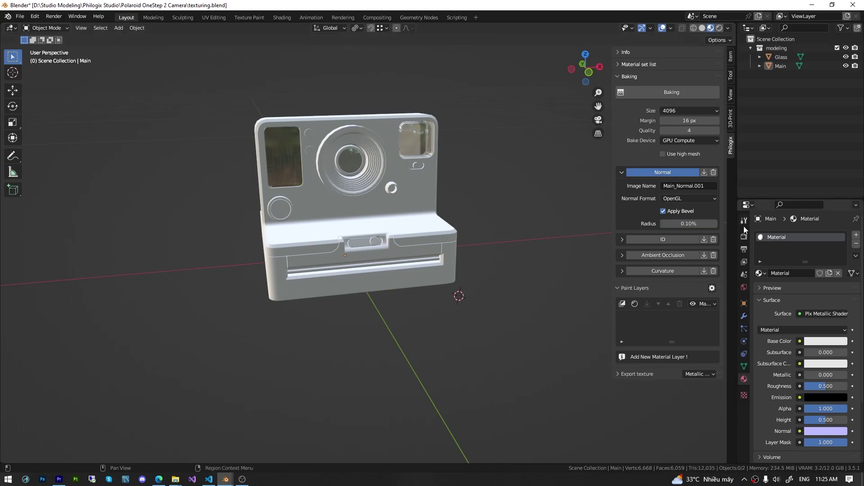
Step: Include the ID map in the bake and set its color source to Mesh Elements ID
{"action": "left_click", "coordinate": [623, 172]}
{"action": "left_click", "coordinate": [669, 189]}
{"action": "left_click", "coordinate": [622, 188]}
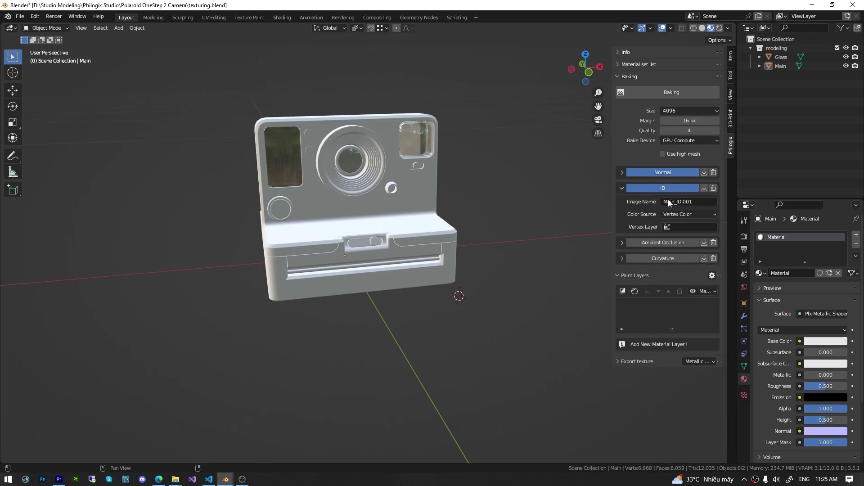
{"action": "left_click", "coordinate": [686, 215]}
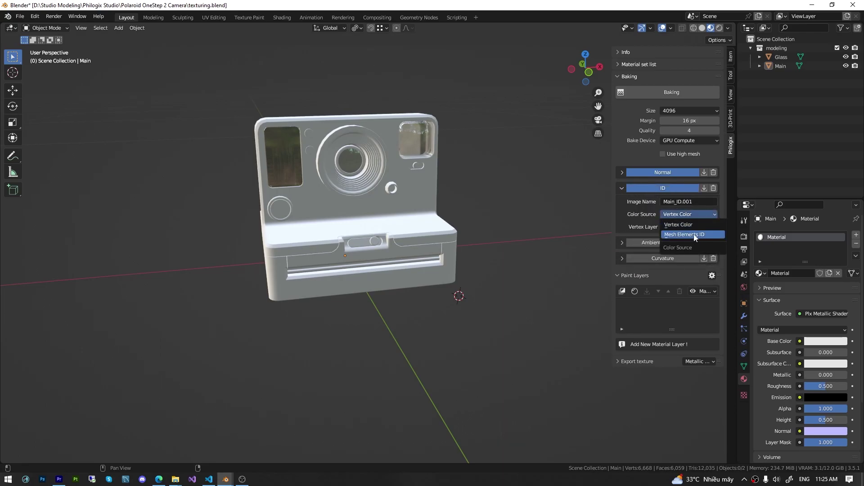
{"action": "left_click", "coordinate": [694, 235]}
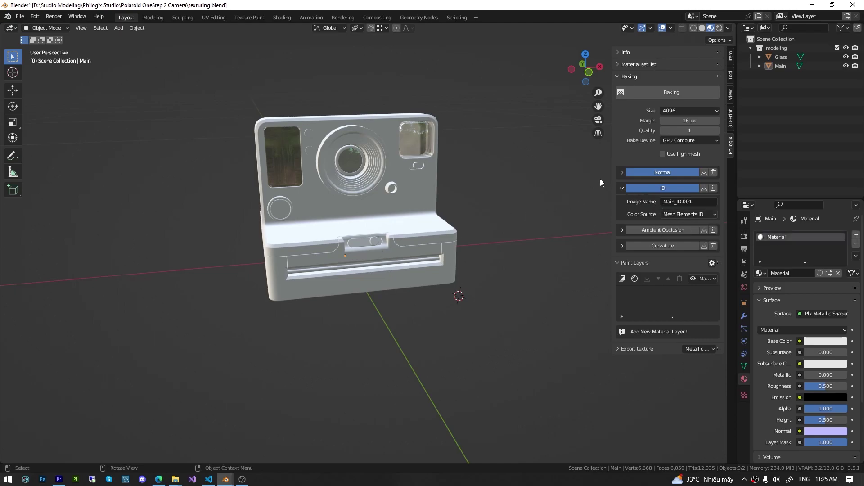
Step: Include the Ambient Occlusion map in the bake and check its radius and local-only options
{"action": "left_click", "coordinate": [622, 188]}
{"action": "left_click", "coordinate": [682, 205]}
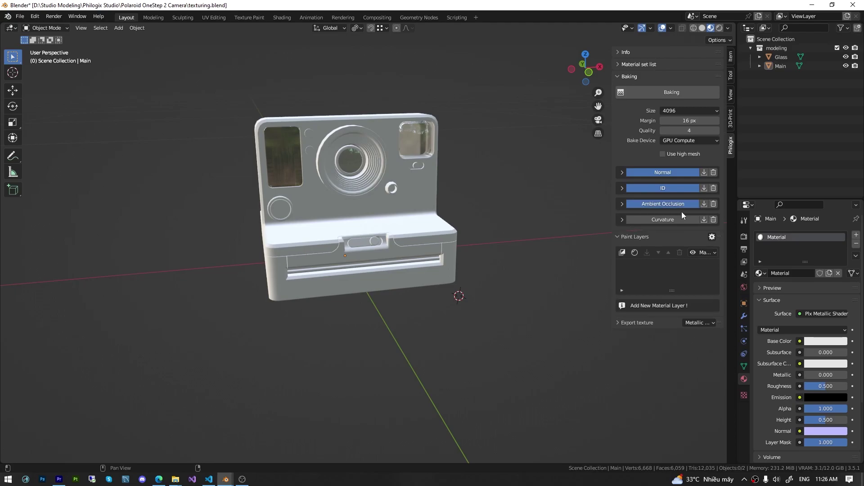
{"action": "left_click", "coordinate": [621, 204]}
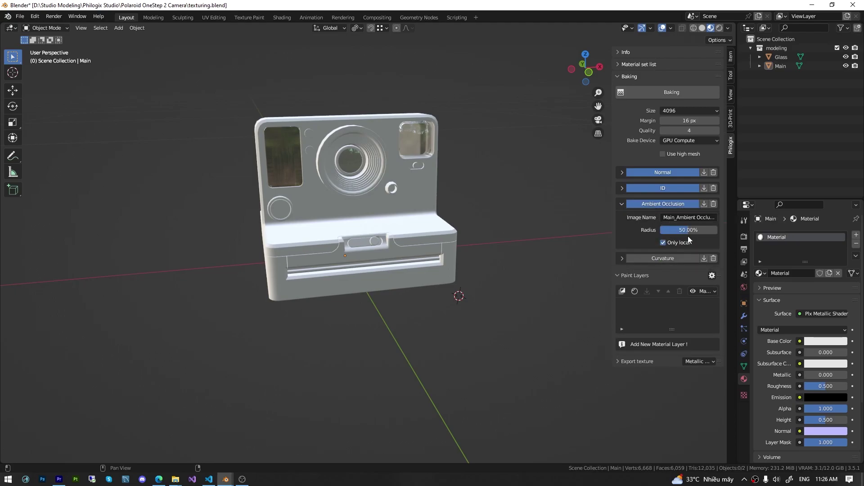
{"action": "left_click", "coordinate": [622, 203]}
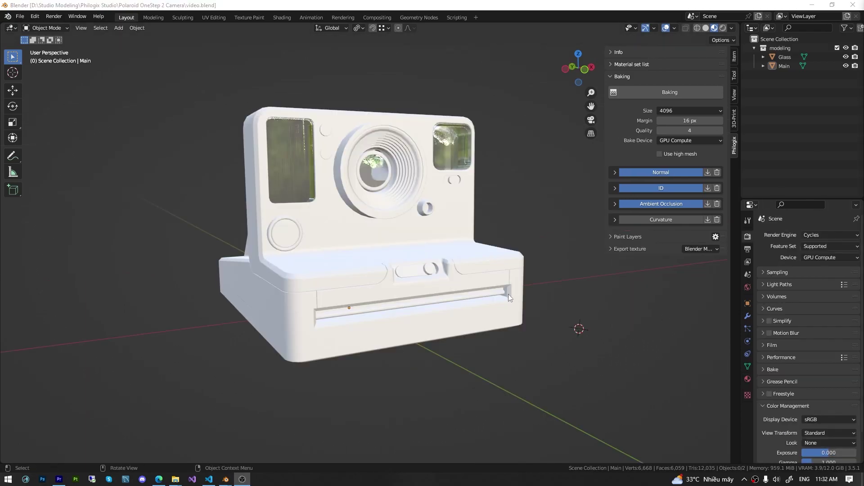
Step: Bake the Normal, ID and Ambient Occlusion maps for the camera at size 4096
{"action": "middle_click_drag", "start_coordinate": [498, 300], "coordinate": [523, 261]}
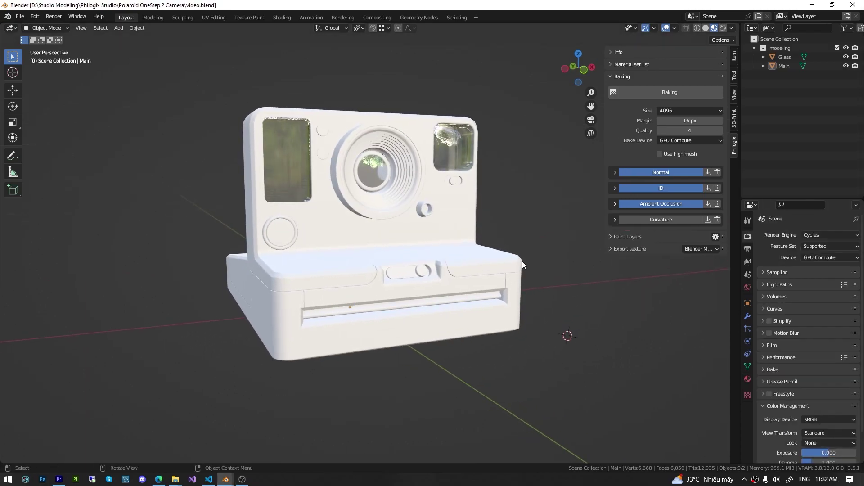
{"action": "left_click", "coordinate": [678, 112]}
{"action": "left_click", "coordinate": [678, 111]}
{"action": "left_click", "coordinate": [677, 93]}
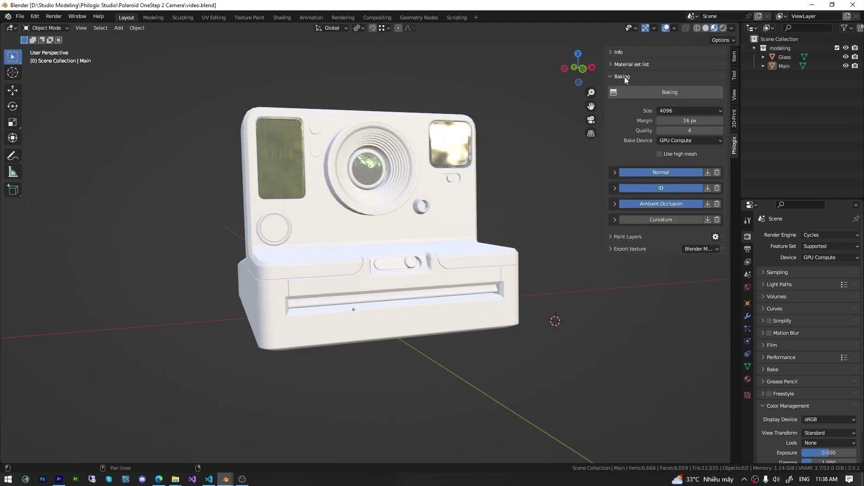
Step: Expand the paint layers and set their view mode to Normal to inspect the baked map on the camera
{"action": "left_click", "coordinate": [624, 77]}
{"action": "left_click", "coordinate": [629, 89]}
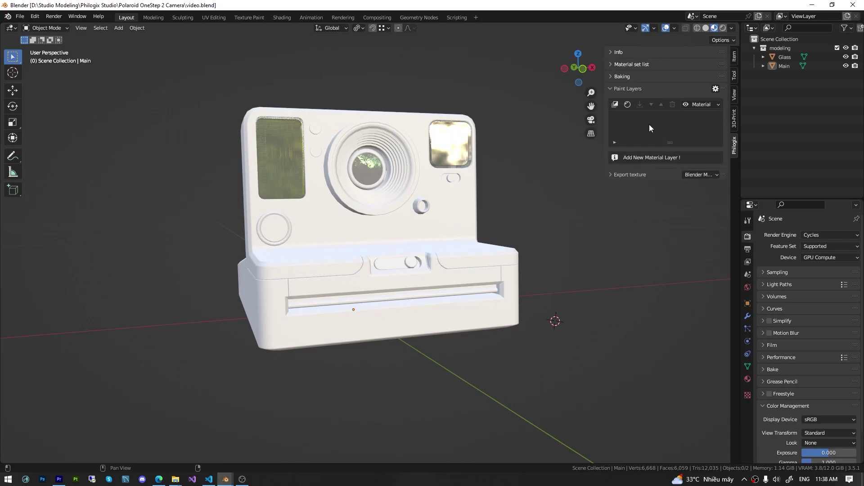
{"action": "middle_click_drag", "start_coordinate": [649, 124], "coordinate": [331, 205]}
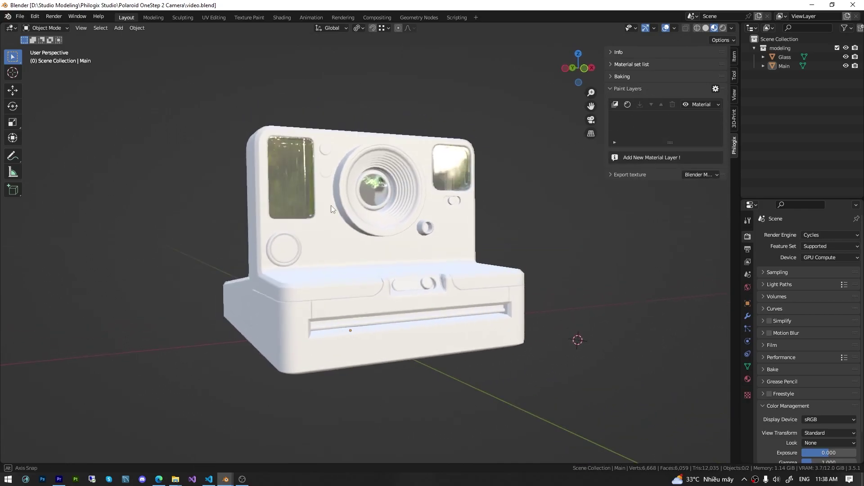
{"action": "left_click", "coordinate": [702, 104]}
{"action": "left_click", "coordinate": [766, 144]}
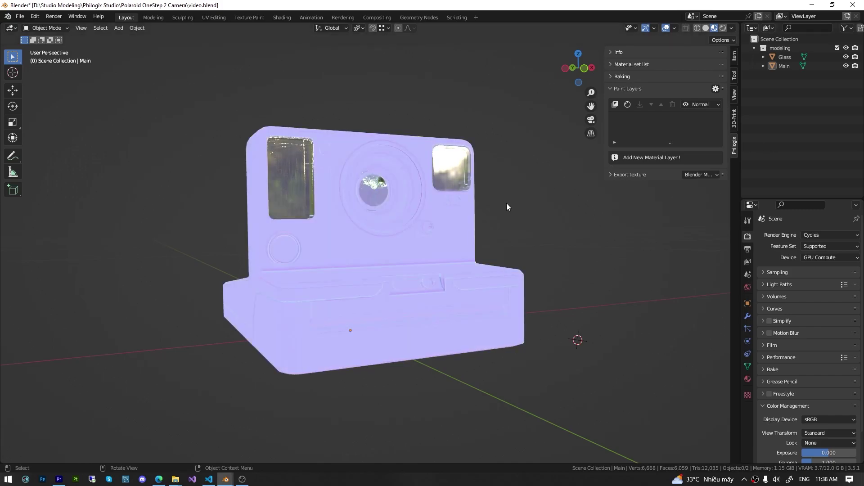
{"action": "scroll", "coordinate": [431, 227], "scroll_direction": "up", "scroll_amount": 4}
{"action": "scroll", "coordinate": [431, 228], "scroll_direction": "down", "scroll_amount": 2}
Step: Inspect the baked ID map and the Ambient Occlusion map on the camera using the layer view mode
{"action": "left_click", "coordinate": [710, 107]}
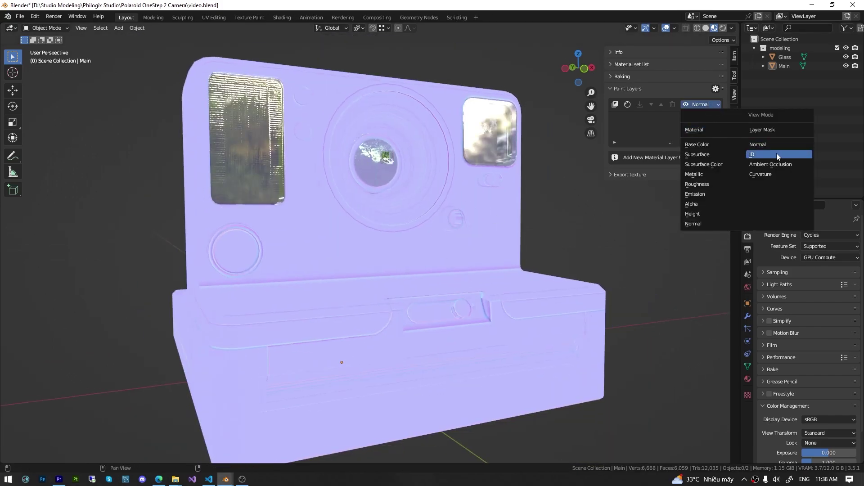
{"action": "left_click", "coordinate": [776, 154]}
{"action": "middle_click_drag", "start_coordinate": [377, 268], "coordinate": [450, 265]}
{"action": "left_click", "coordinate": [706, 106]}
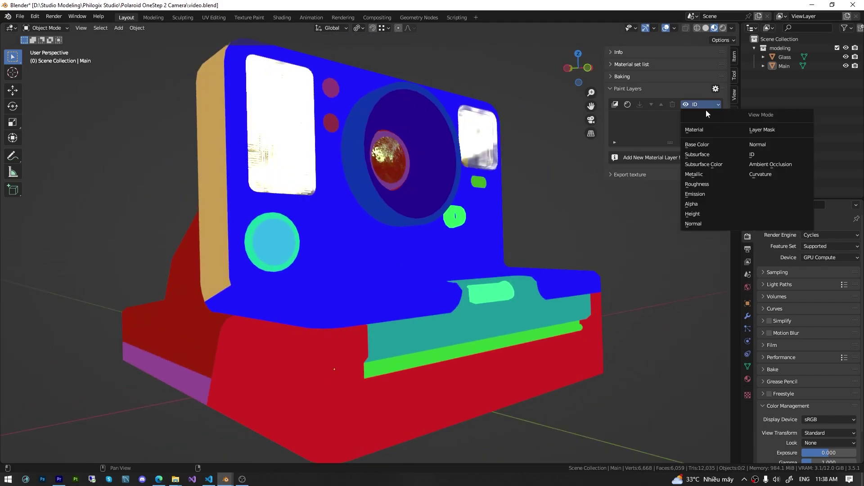
{"action": "left_click", "coordinate": [771, 164]}
{"action": "middle_click_drag", "start_coordinate": [422, 198], "coordinate": [418, 215]}
{"action": "scroll", "coordinate": [434, 210], "scroll_direction": "down", "scroll_amount": 4}
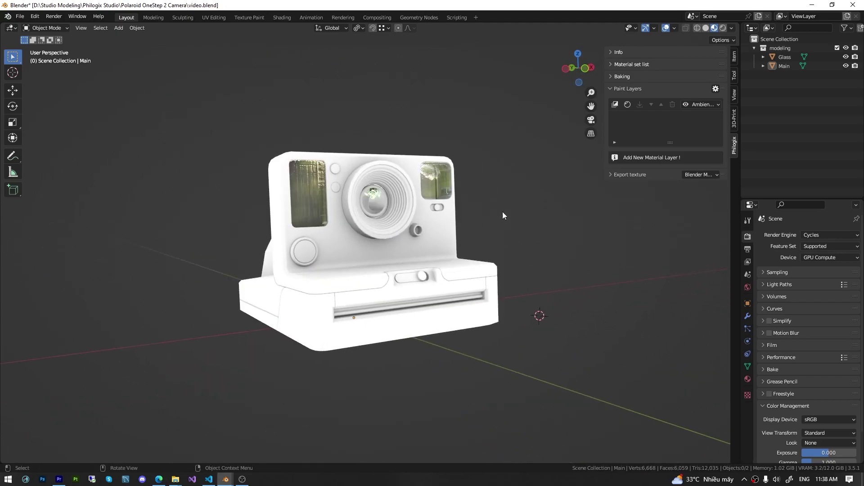
Step: Return the layer view mode to Material and add a new material layer named Back
{"action": "left_click", "coordinate": [701, 104]}
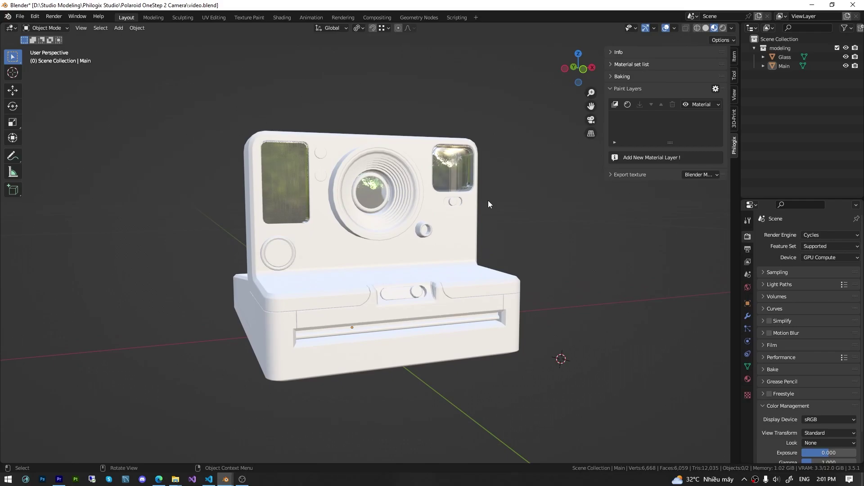
{"action": "middle_click_drag", "start_coordinate": [493, 177], "coordinate": [519, 214]}
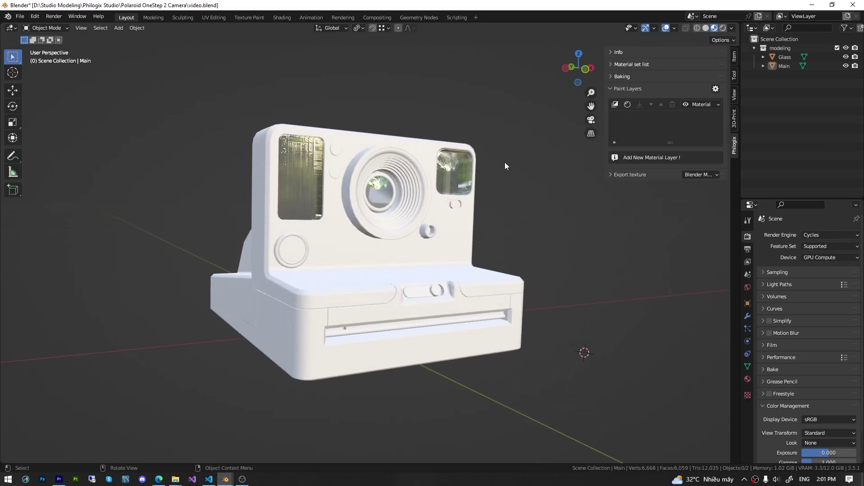
{"action": "left_click", "coordinate": [615, 105]}
{"action": "middle_click_drag", "start_coordinate": [334, 226], "coordinate": [328, 226]}
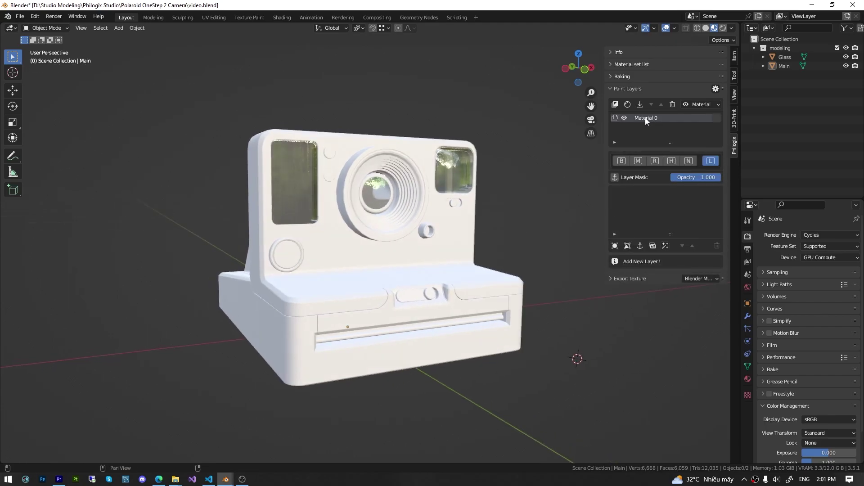
{"action": "double_click", "coordinate": [654, 119]}
{"action": "type", "text": "Back"}
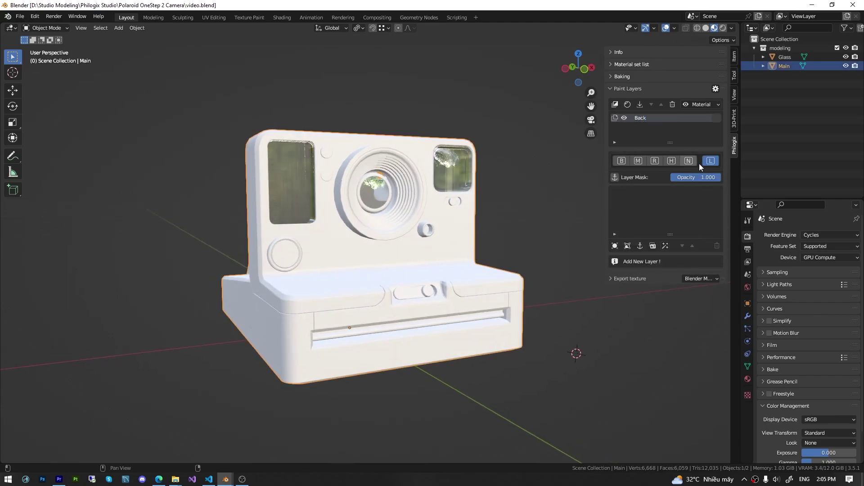
Step: Add a surface layer to the Back material's Base Color channel and set its color to near-black with value 0.004
{"action": "left_click", "coordinate": [622, 160]}
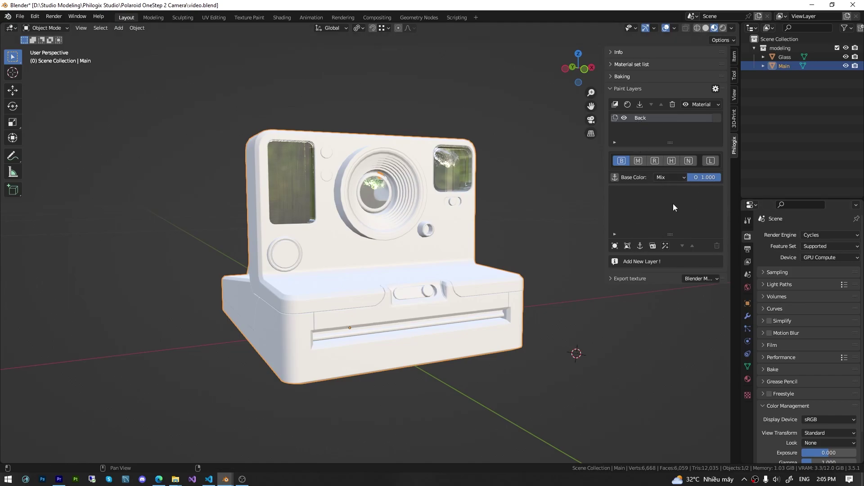
{"action": "left_click", "coordinate": [709, 177]}
{"action": "key", "text": "Return"}
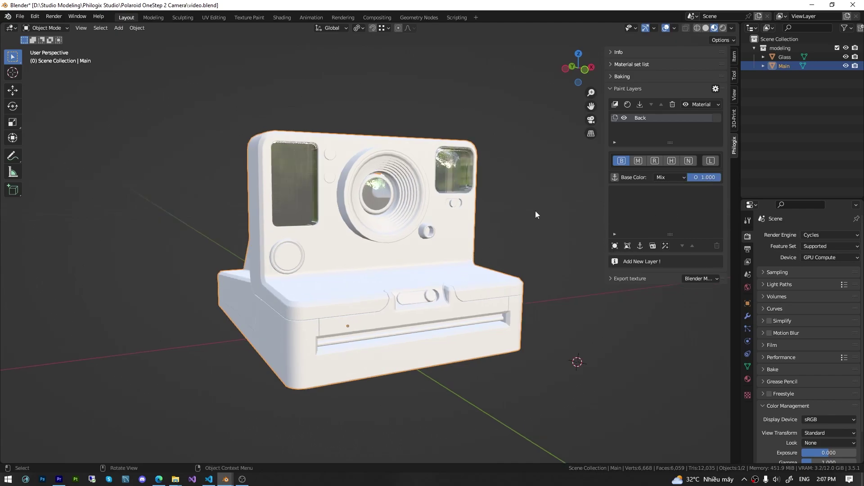
{"action": "left_click", "coordinate": [615, 246]}
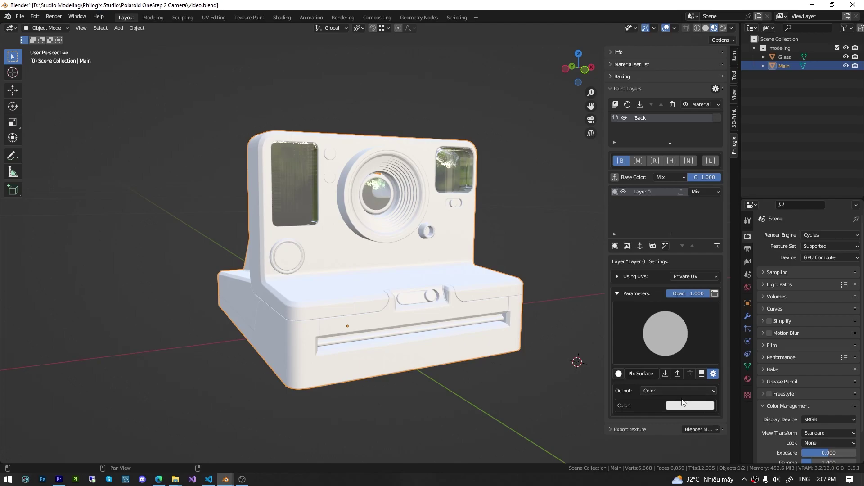
{"action": "left_click", "coordinate": [698, 406]}
{"action": "left_click_drag", "start_coordinate": [745, 296], "coordinate": [743, 342]}
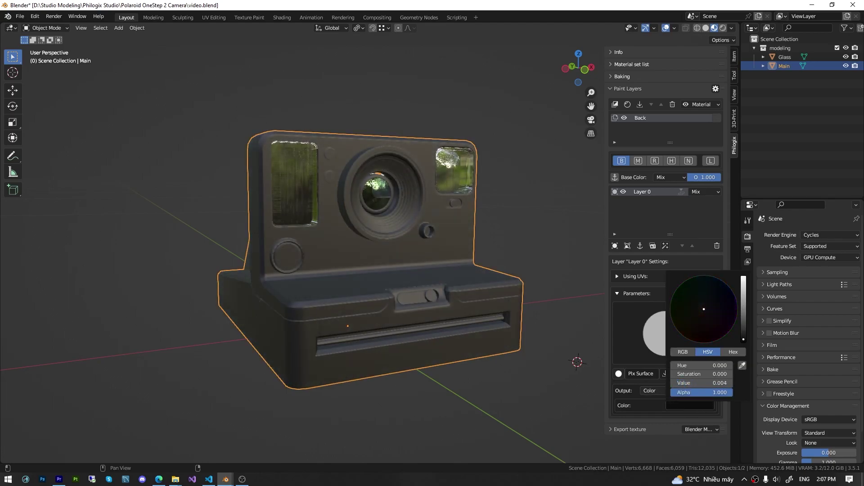
{"action": "key", "text": "alt+a"}
{"action": "middle_click_drag", "start_coordinate": [454, 265], "coordinate": [464, 261]}
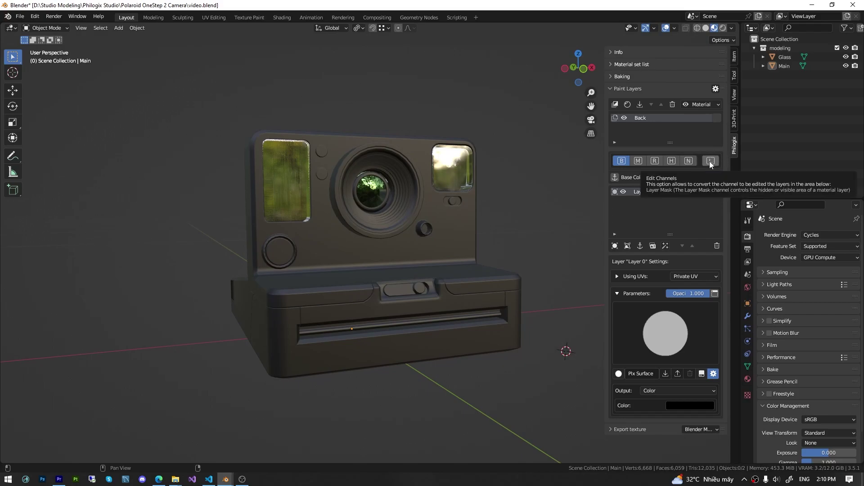
Step: Add an ID color layer to the Back material's Layer Mask and sample the red ID color of the lower front body
{"action": "left_click", "coordinate": [711, 161]}
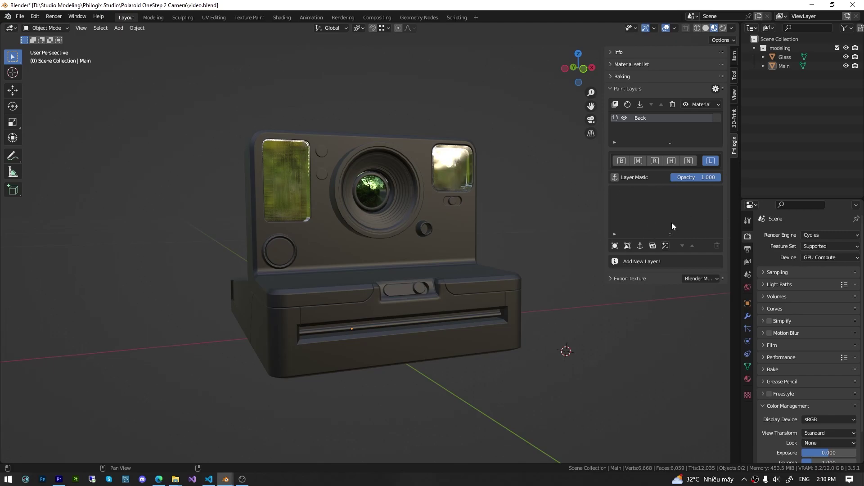
{"action": "left_click", "coordinate": [654, 246]}
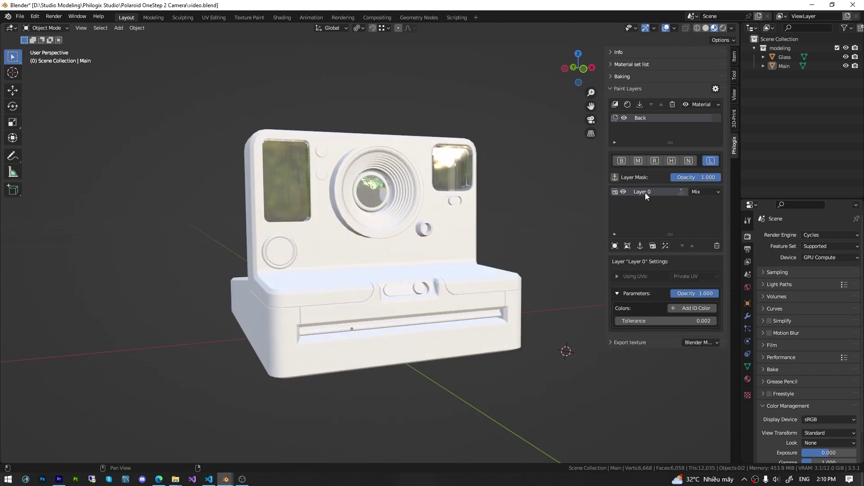
{"action": "middle_click_drag", "start_coordinate": [469, 271], "coordinate": [457, 278]}
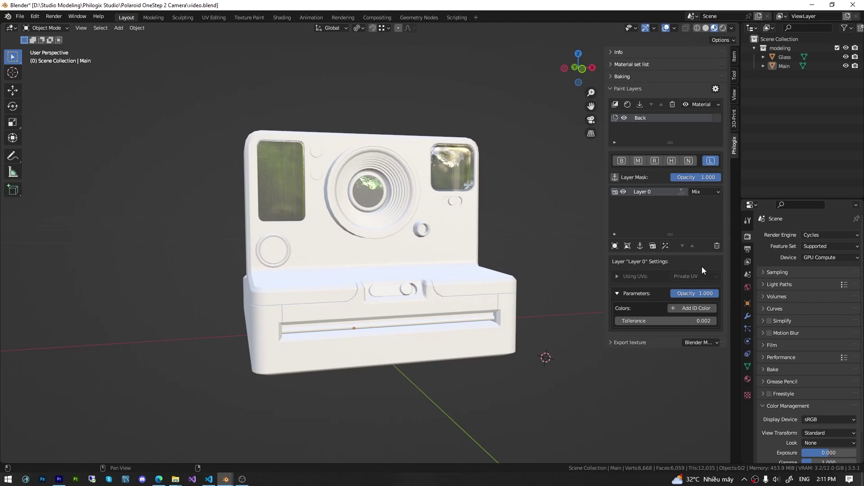
{"action": "left_click", "coordinate": [687, 308]}
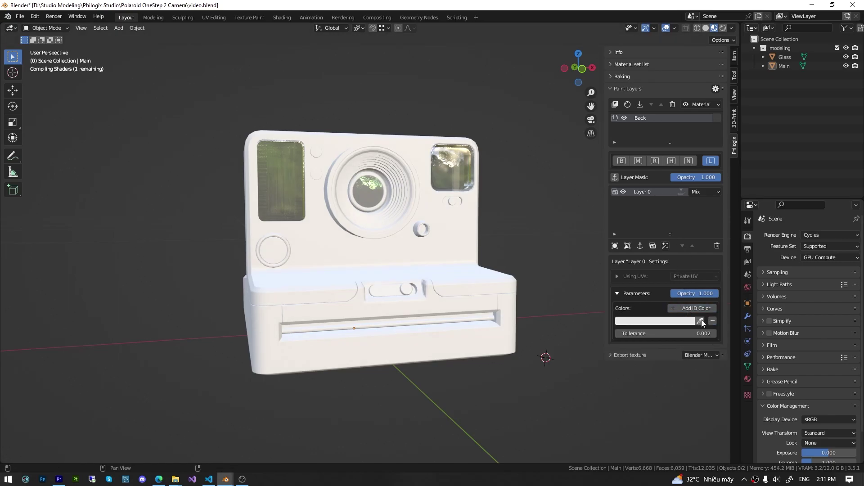
{"action": "left_click", "coordinate": [700, 321]}
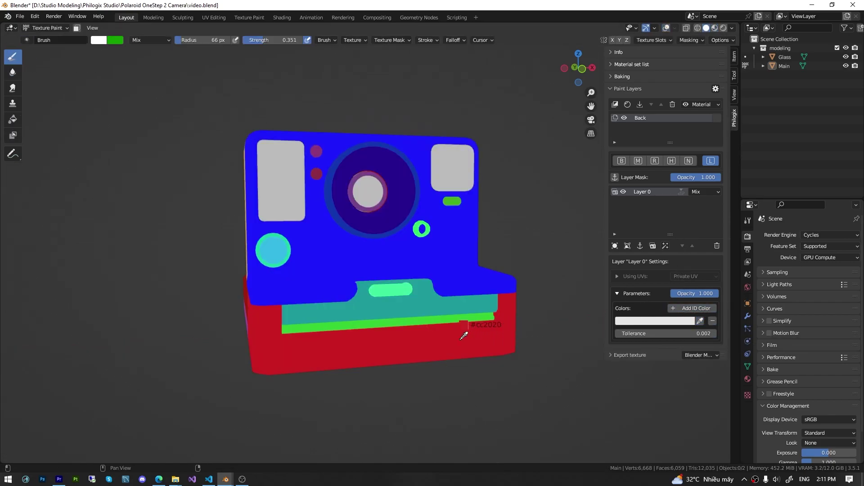
{"action": "left_click", "coordinate": [359, 345]}
Step: Add the dark red, purple and pink ID colors of the camera's side and rear body to the mask
{"action": "middle_click_drag", "start_coordinate": [342, 333], "coordinate": [419, 336]}
{"action": "left_click", "coordinate": [694, 308]}
{"action": "left_click", "coordinate": [700, 333]}
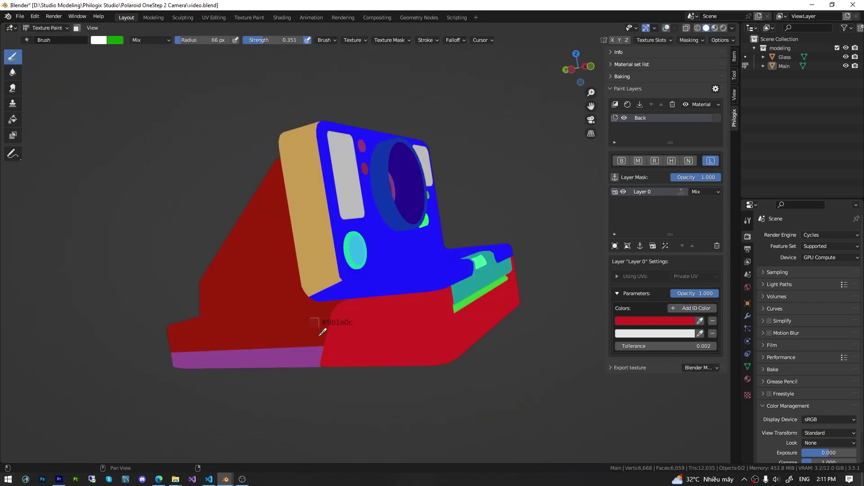
{"action": "left_click", "coordinate": [320, 334]}
{"action": "middle_click_drag", "start_coordinate": [321, 333], "coordinate": [401, 326]}
{"action": "left_click", "coordinate": [694, 308]}
{"action": "left_click", "coordinate": [700, 346]}
{"action": "left_click", "coordinate": [248, 331]}
{"action": "left_click", "coordinate": [694, 308]}
{"action": "left_click", "coordinate": [700, 358]}
{"action": "left_click", "coordinate": [266, 340]}
{"action": "middle_click_drag", "start_coordinate": [266, 340], "coordinate": [342, 333]}
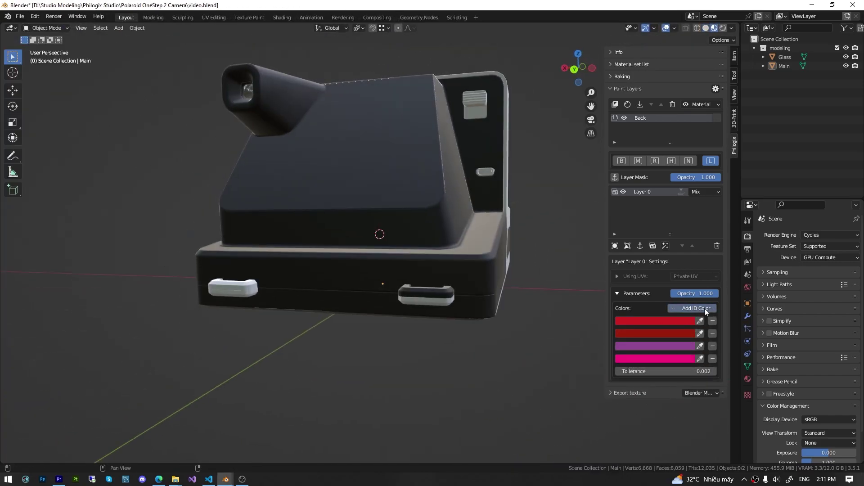
Step: Add the blue, orange and violet ID colors of the small rear parts to the mask
{"action": "left_click", "coordinate": [704, 310]}
{"action": "left_click", "coordinate": [424, 297]}
{"action": "left_click", "coordinate": [700, 310]}
{"action": "left_click", "coordinate": [437, 275]}
{"action": "left_click", "coordinate": [703, 310]}
{"action": "left_click", "coordinate": [700, 397]}
{"action": "left_click", "coordinate": [437, 285]}
{"action": "middle_click_drag", "start_coordinate": [315, 270], "coordinate": [455, 279]}
{"action": "scroll", "coordinate": [403, 243], "scroll_direction": "down", "scroll_amount": 3}
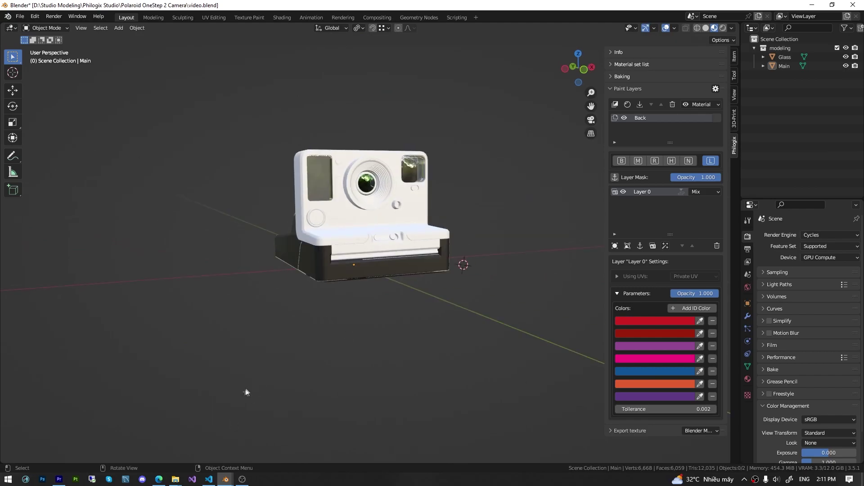
Step: Add the teal, light green and cyan ID colors of the front latch recess, its slider and the large round button to the mask
{"action": "mouse_move", "coordinate": [225, 479]}
{"action": "left_click", "coordinate": [265, 455]}
{"action": "scroll", "coordinate": [361, 216], "scroll_direction": "up", "scroll_amount": 3}
{"action": "left_click", "coordinate": [696, 308]}
{"action": "left_click", "coordinate": [700, 410]}
{"action": "left_click", "coordinate": [360, 262]}
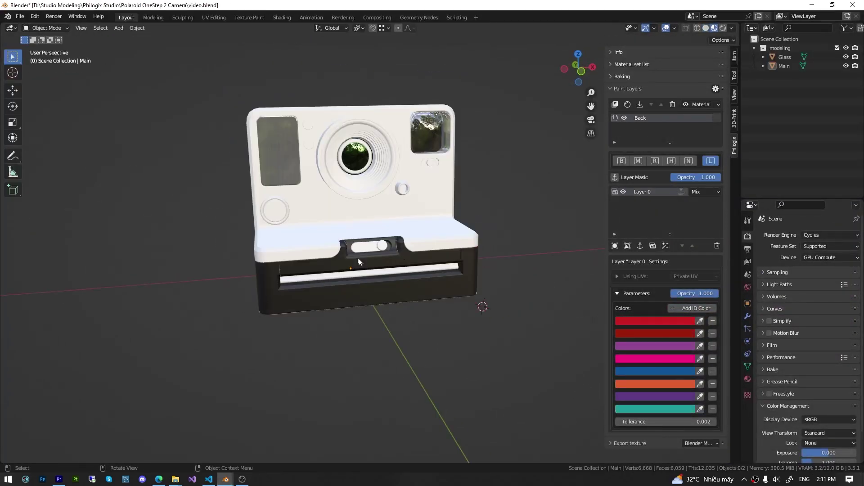
{"action": "left_click", "coordinate": [695, 309]}
{"action": "left_click", "coordinate": [700, 422]}
{"action": "left_click", "coordinate": [405, 242]}
{"action": "left_click", "coordinate": [695, 309]}
{"action": "left_click", "coordinate": [700, 434]}
{"action": "left_click", "coordinate": [464, 226]}
Step: Add the bright green ID color and the maroon ID color of the small front button to the mask
{"action": "left_click", "coordinate": [695, 308]}
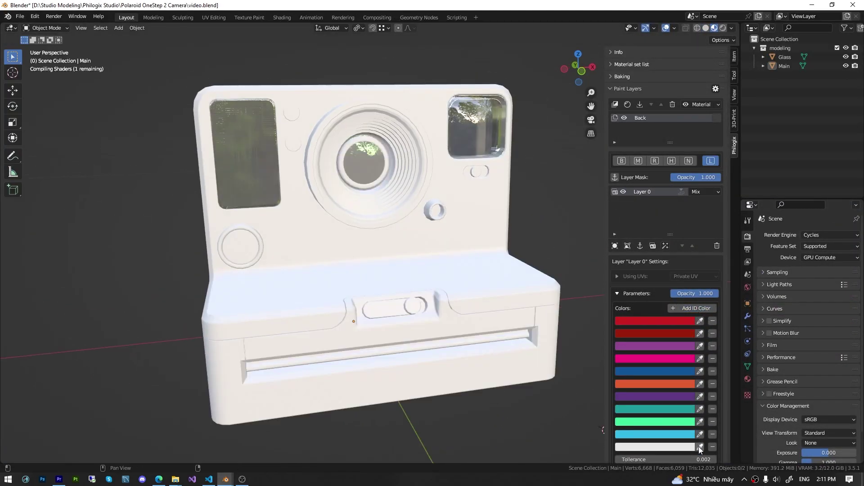
{"action": "left_click", "coordinate": [700, 447]}
{"action": "left_click", "coordinate": [503, 254]}
{"action": "middle_click_drag", "start_coordinate": [503, 253], "coordinate": [482, 253]}
{"action": "scroll", "coordinate": [481, 253], "scroll_direction": "up", "scroll_amount": 2}
{"action": "scroll", "coordinate": [706, 320], "scroll_direction": "down", "scroll_amount": 1}
{"action": "left_click", "coordinate": [696, 285]}
{"action": "left_click", "coordinate": [700, 436]}
{"action": "left_click", "coordinate": [324, 193]}
Step: Add the tan ID color to the Back material's mask
{"action": "scroll", "coordinate": [324, 193], "scroll_direction": "down", "scroll_amount": 3}
{"action": "middle_click_drag", "start_coordinate": [324, 193], "coordinate": [531, 193]}
{"action": "left_click", "coordinate": [696, 284]}
{"action": "left_click", "coordinate": [700, 448]}
{"action": "left_click", "coordinate": [315, 216]}
{"action": "middle_click_drag", "start_coordinate": [315, 216], "coordinate": [532, 229]}
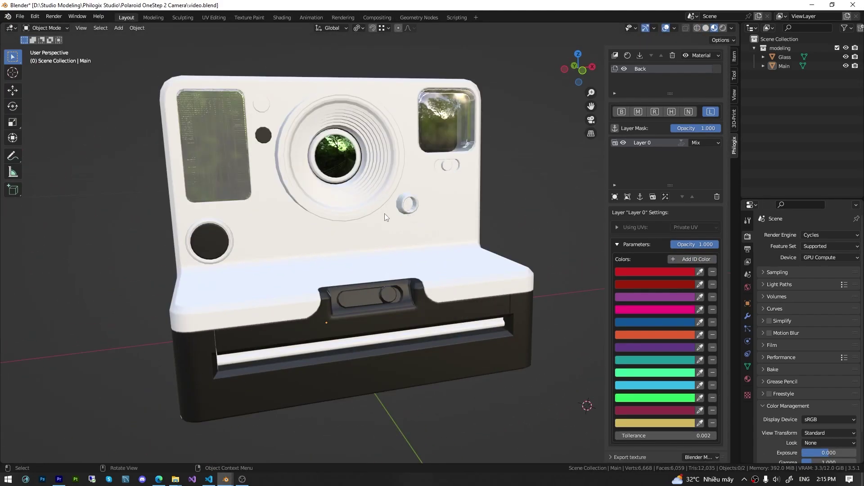
Step: Set the ID mask layer's tolerance to 0.003 and inspect the masked camera from the front and back
{"action": "middle_click_drag", "start_coordinate": [376, 211], "coordinate": [414, 233], "text": "shift"}
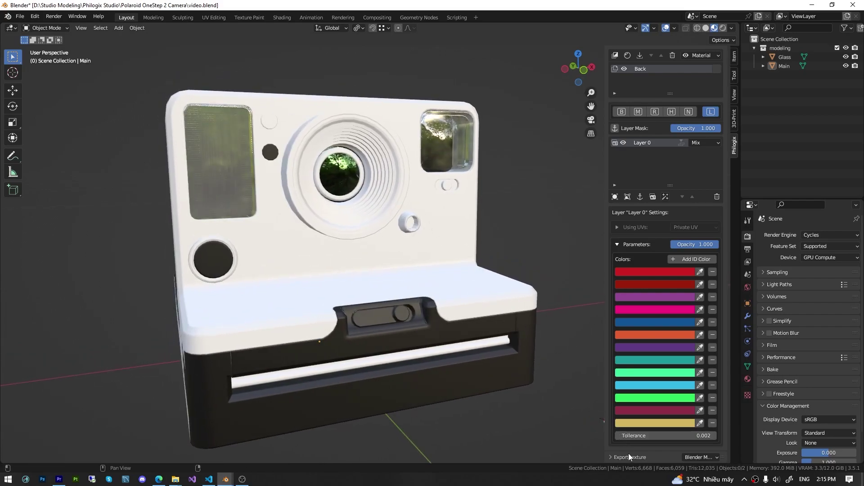
{"action": "left_click_drag", "start_coordinate": [626, 436], "coordinate": [622, 434]}
{"action": "left_click", "coordinate": [622, 434]}
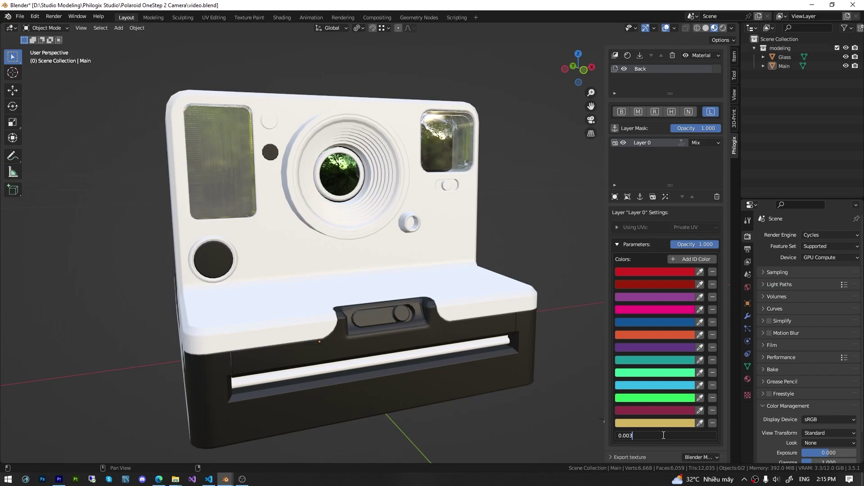
{"action": "key", "text": "Return"}
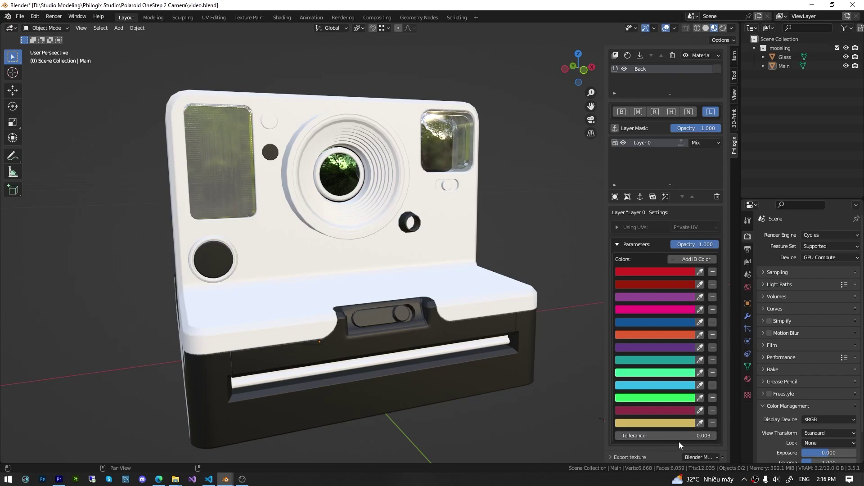
{"action": "middle_click_drag", "start_coordinate": [405, 360], "coordinate": [400, 268]}
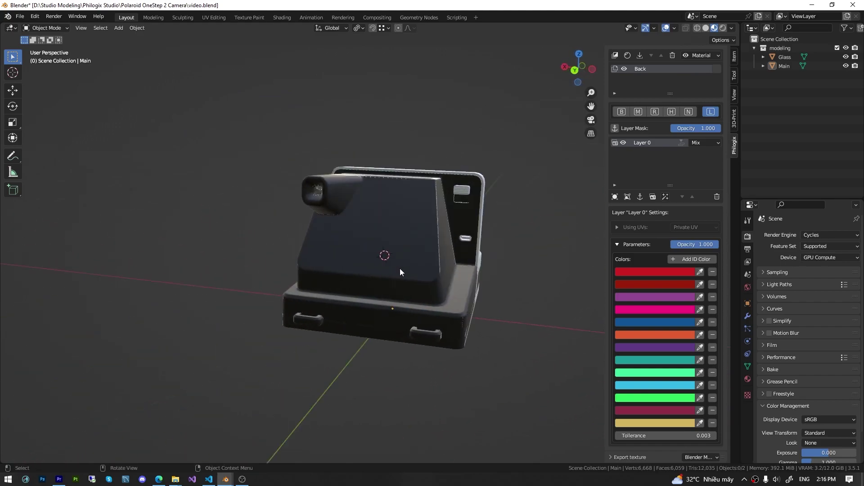
{"action": "scroll", "coordinate": [400, 268], "scroll_direction": "up", "scroll_amount": 4}
{"action": "middle_click_drag", "start_coordinate": [332, 314], "coordinate": [365, 278]}
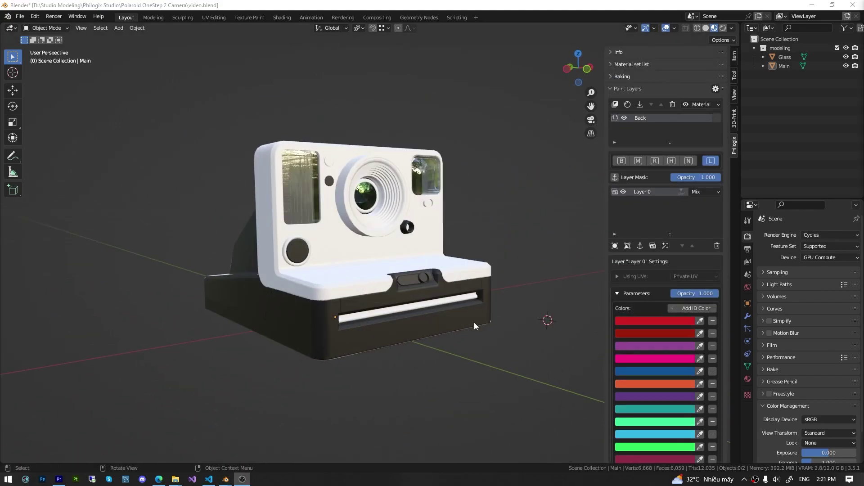
{"action": "middle_click_drag", "start_coordinate": [425, 307], "coordinate": [446, 310]}
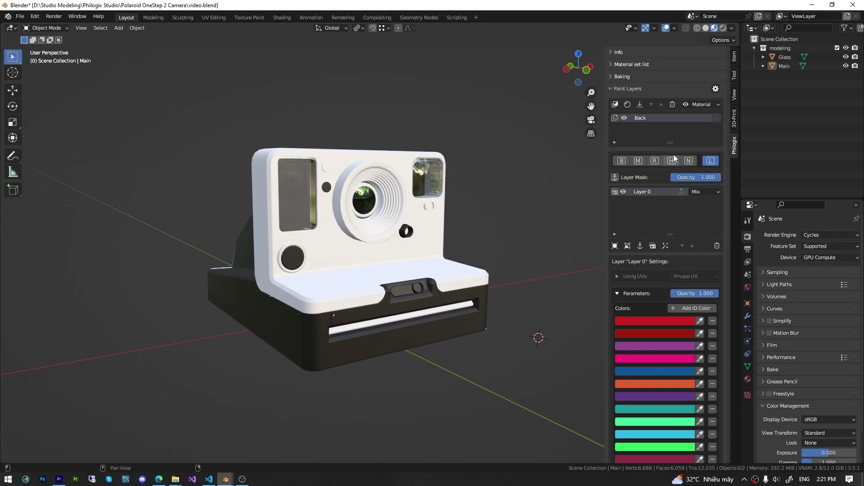
Step: Add a preset-based material layer above Back, apply the dark "Plastic Gra..." preset and reduce its bump to about 0.021
{"action": "left_click", "coordinate": [628, 104]}
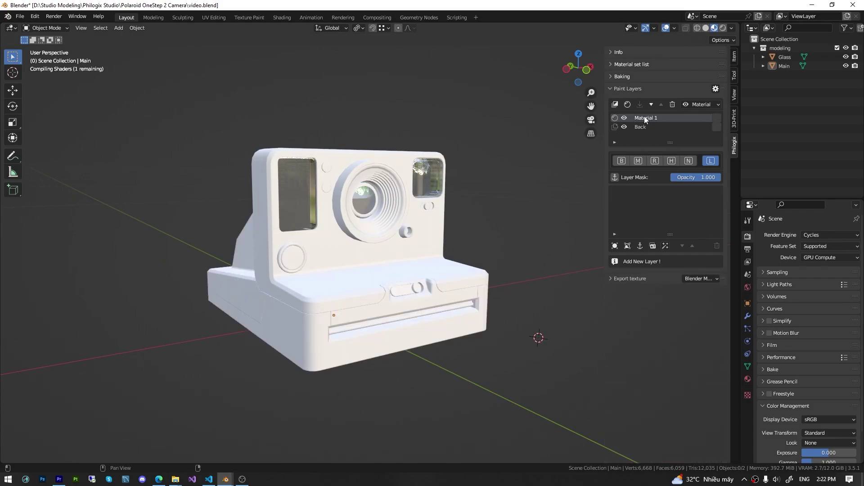
{"action": "left_click", "coordinate": [622, 161]}
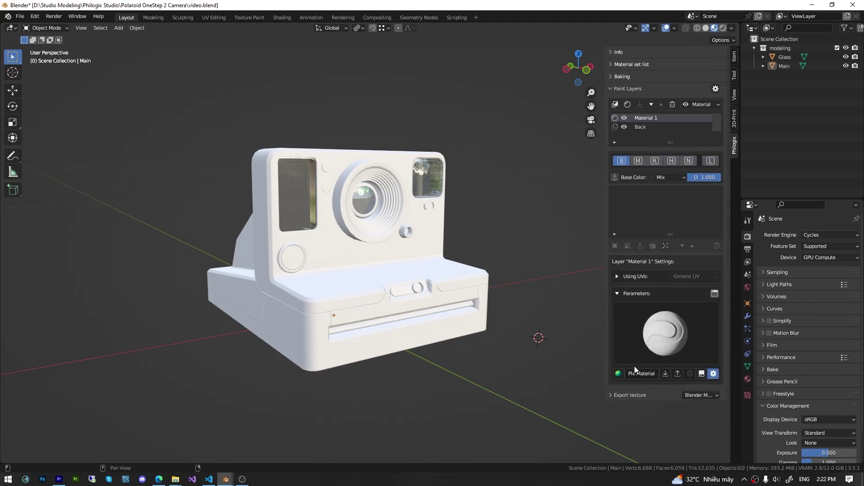
{"action": "middle_click_drag", "start_coordinate": [428, 286], "coordinate": [405, 298]}
{"action": "left_click", "coordinate": [622, 374]}
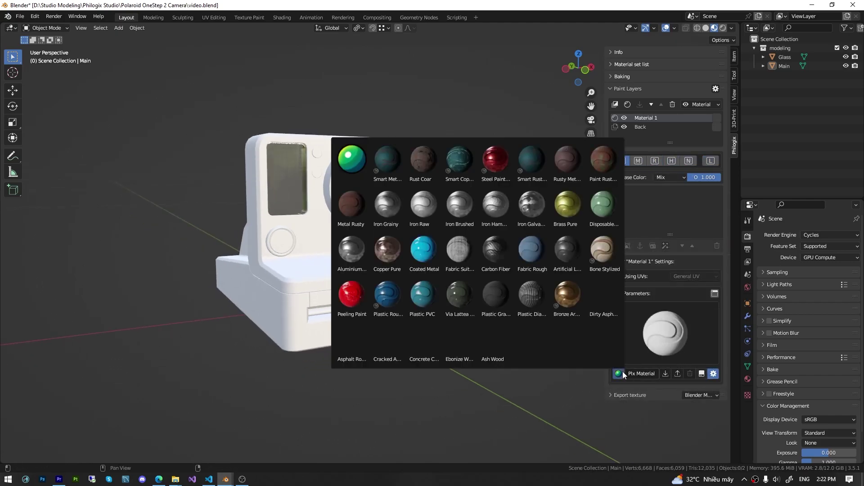
{"action": "left_click", "coordinate": [512, 294]}
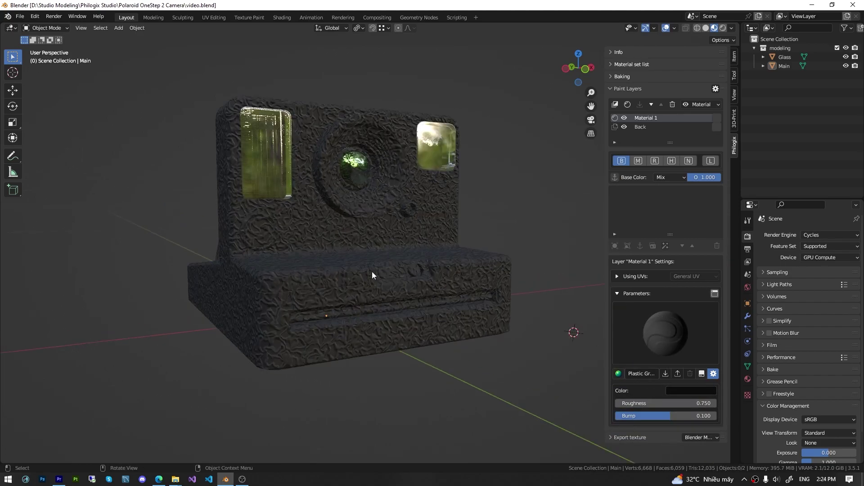
{"action": "scroll", "coordinate": [372, 275], "scroll_direction": "up", "scroll_amount": 5}
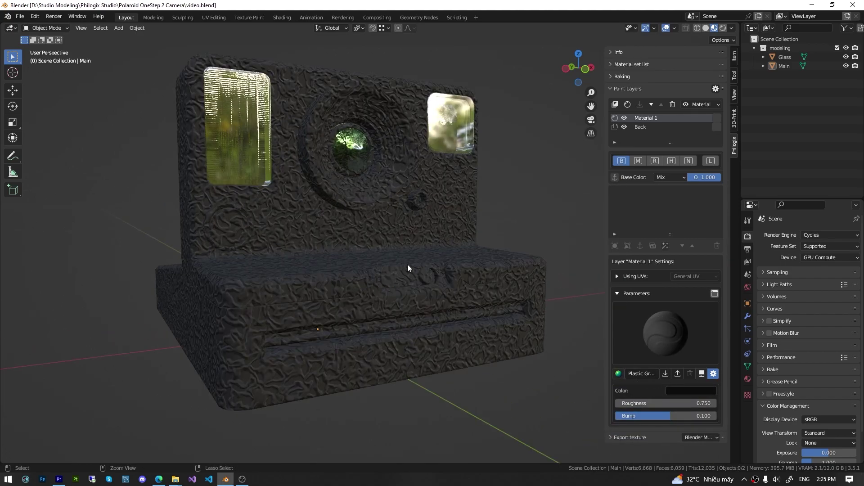
{"action": "left_click_drag", "start_coordinate": [677, 411], "coordinate": [667, 413]}
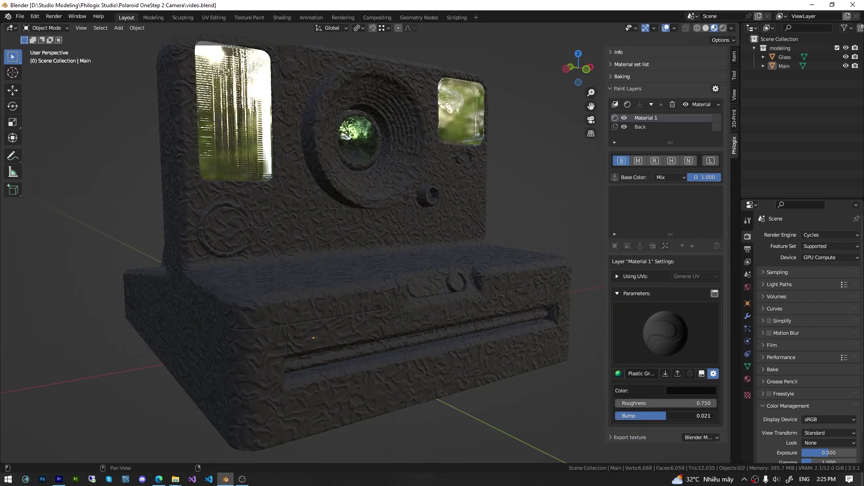
Step: Expand the plastic layer's UV settings and raise its scale in stages to 10 on all three axes
{"action": "left_click", "coordinate": [617, 277]}
{"action": "left_click_drag", "start_coordinate": [702, 311], "coordinate": [703, 328]}
{"action": "type", "text": "4"}
{"action": "key", "text": "Return"}
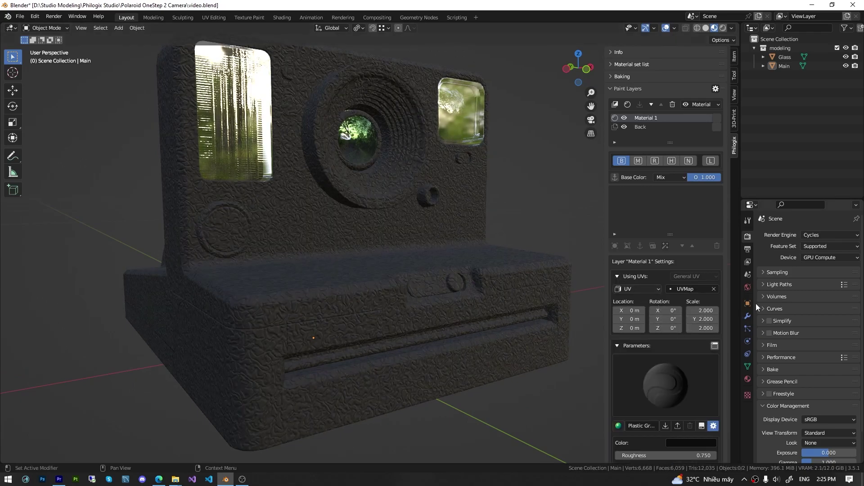
{"action": "middle_click_drag", "start_coordinate": [365, 336], "coordinate": [372, 307]}
{"action": "scroll", "coordinate": [372, 307], "scroll_direction": "up", "scroll_amount": 3}
{"action": "left_click_drag", "start_coordinate": [704, 311], "coordinate": [705, 330]}
{"action": "type", "text": "7"}
{"action": "key", "text": "Return"}
{"action": "middle_click_drag", "start_coordinate": [324, 279], "coordinate": [414, 274]}
{"action": "left_click_drag", "start_coordinate": [702, 310], "coordinate": [702, 328]}
{"action": "type", "text": "10"}
{"action": "key", "text": "Return"}
Step: Set the grained plastic layer's roughness to 0.5 and its bump to -0.005
{"action": "scroll", "coordinate": [416, 294], "scroll_direction": "up", "scroll_amount": 4}
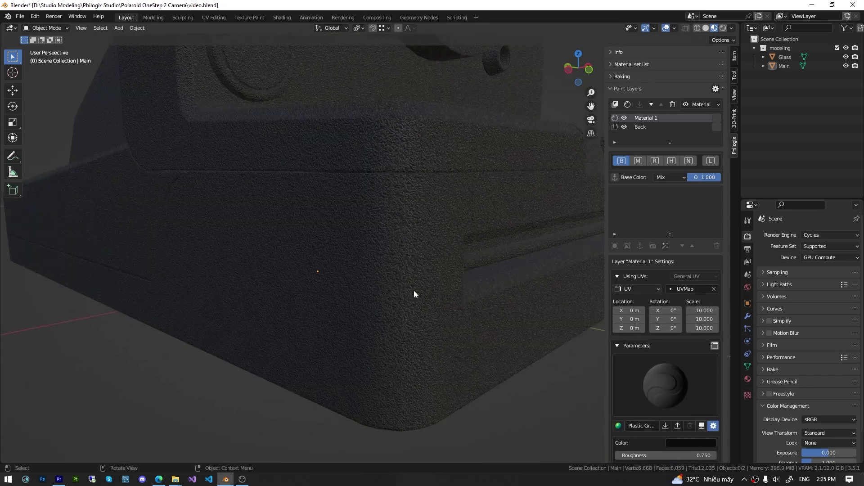
{"action": "scroll", "coordinate": [639, 405], "scroll_direction": "down", "scroll_amount": 2}
{"action": "left_click_drag", "start_coordinate": [676, 423], "coordinate": [717, 435]}
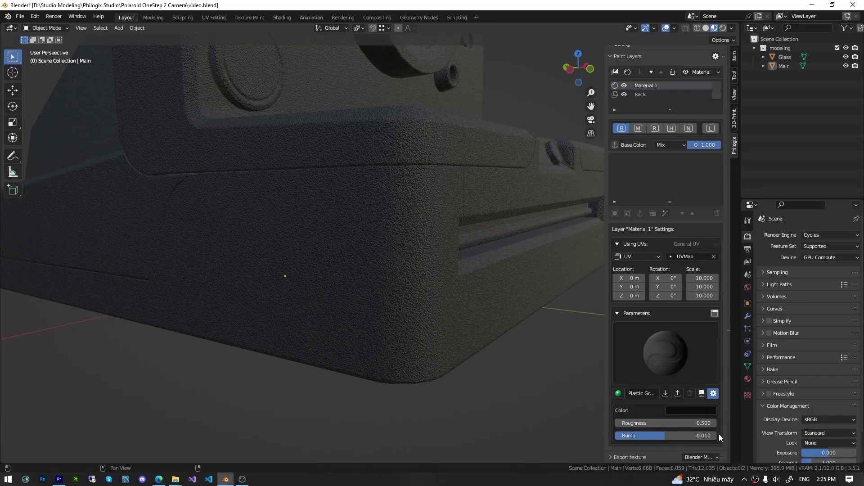
{"action": "scroll", "coordinate": [334, 265], "scroll_direction": "up", "scroll_amount": 2}
{"action": "left_click", "coordinate": [671, 434]}
{"action": "type", "text": "-0.005"}
{"action": "key", "text": "Return"}
{"action": "scroll", "coordinate": [396, 272], "scroll_direction": "down", "scroll_amount": 3}
{"action": "middle_click_drag", "start_coordinate": [407, 272], "coordinate": [387, 272]}
{"action": "scroll", "coordinate": [388, 272], "scroll_direction": "up", "scroll_amount": 2}
Step: Set the plastic layer's UV scale to 15 on all three axes and inspect the finer grain on the camera
{"action": "left_click_drag", "start_coordinate": [693, 278], "coordinate": [689, 296]}
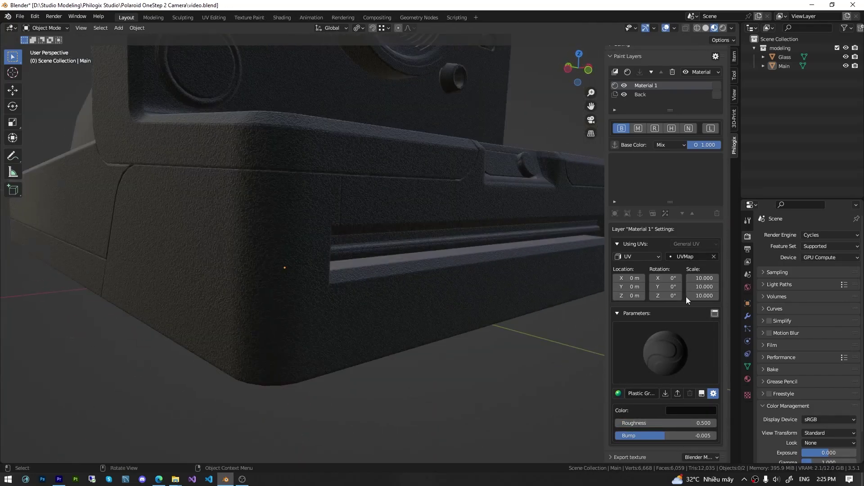
{"action": "type", "text": "15"}
{"action": "key", "text": "Return"}
{"action": "middle_click_drag", "start_coordinate": [403, 276], "coordinate": [420, 268]}
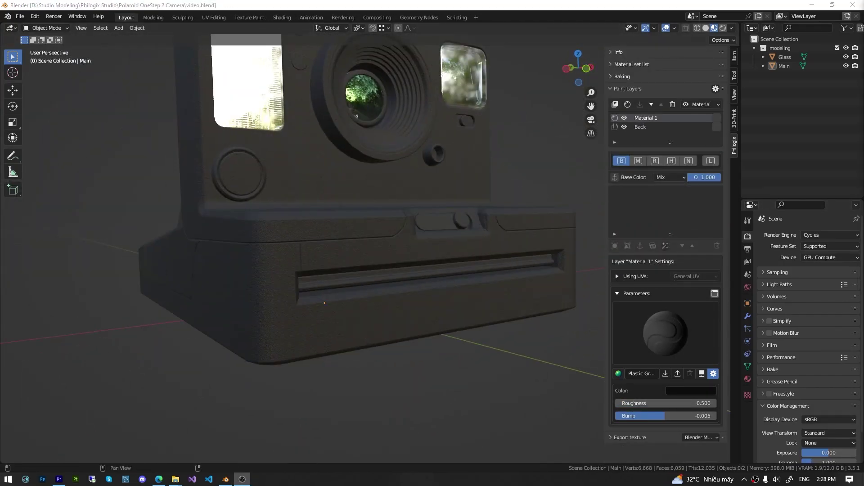
{"action": "middle_click_drag", "start_coordinate": [497, 284], "coordinate": [394, 238]}
Step: Add an ID mask layer to the plastic layer's mask and switch the view mode to Layer Mask
{"action": "left_click", "coordinate": [711, 161]}
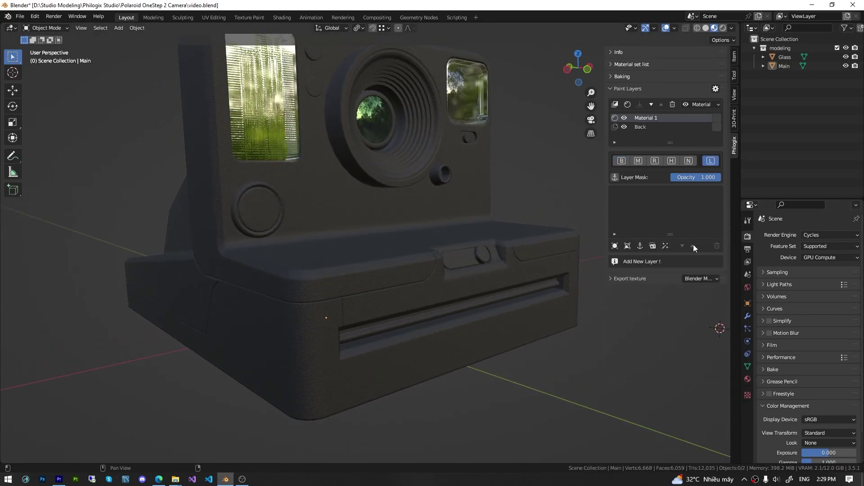
{"action": "left_click", "coordinate": [667, 258]}
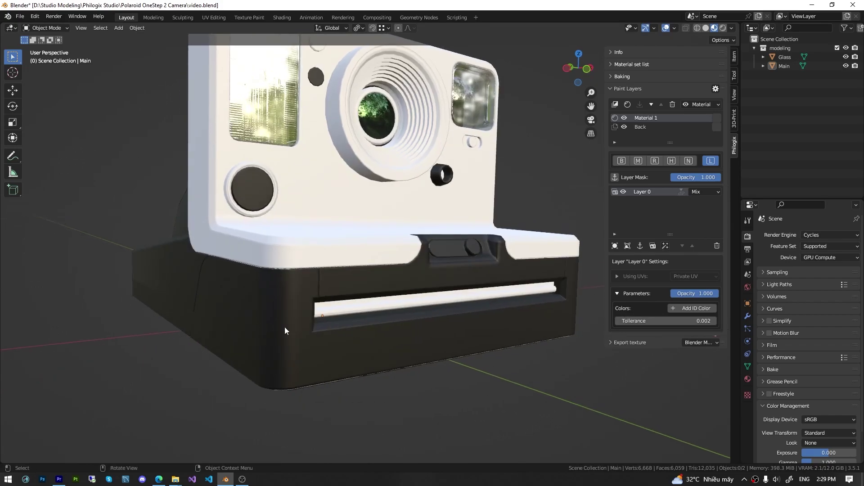
{"action": "left_click", "coordinate": [701, 104]}
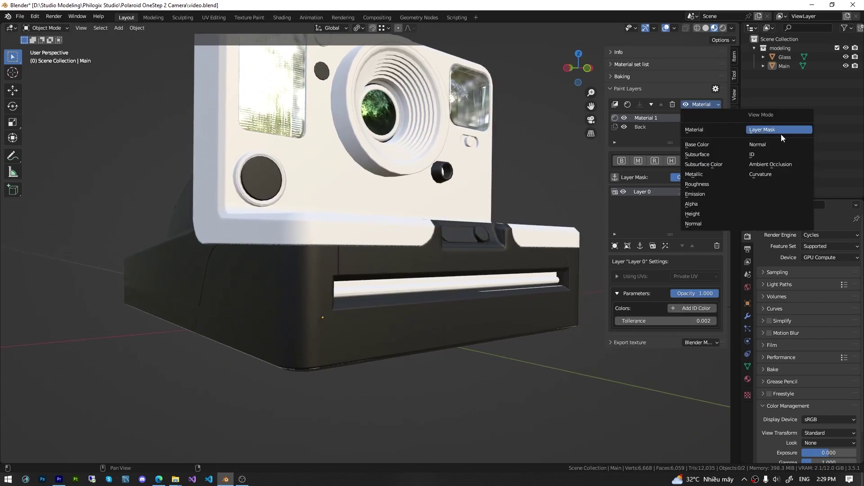
{"action": "left_click", "coordinate": [781, 134]}
{"action": "middle_click_drag", "start_coordinate": [404, 306], "coordinate": [656, 325]}
Step: Add the bright red and dark red ID colors to the plastic layer's mask by sampling them from the model
{"action": "left_click", "coordinate": [696, 308]}
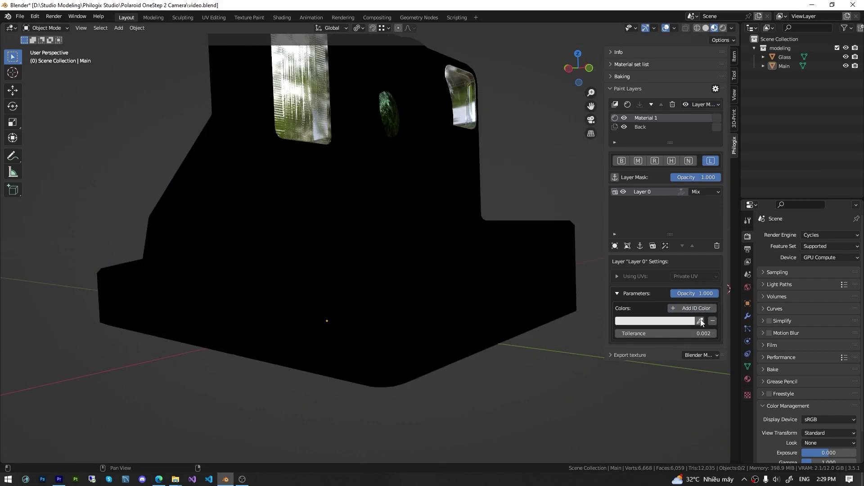
{"action": "left_click", "coordinate": [700, 321]}
{"action": "left_click", "coordinate": [360, 308]}
{"action": "scroll", "coordinate": [229, 434], "scroll_direction": "up", "scroll_amount": 2}
{"action": "left_click", "coordinate": [696, 309]}
{"action": "left_click", "coordinate": [700, 334]}
{"action": "left_click", "coordinate": [170, 297]}
{"action": "scroll", "coordinate": [427, 288], "scroll_direction": "down", "scroll_amount": 3}
Step: Sample the purple, magenta, blue, orange, violet and teal ID colors from the model into the plastic layer's mask
{"action": "left_click", "coordinate": [696, 308]}
{"action": "middle_click_drag", "start_coordinate": [169, 297], "coordinate": [306, 342]}
{"action": "left_click", "coordinate": [700, 346]}
{"action": "left_click", "coordinate": [405, 315]}
{"action": "left_click", "coordinate": [696, 308]}
{"action": "left_click", "coordinate": [700, 384]}
{"action": "left_click", "coordinate": [388, 321]}
{"action": "left_click", "coordinate": [696, 309]}
{"action": "left_click", "coordinate": [700, 397]}
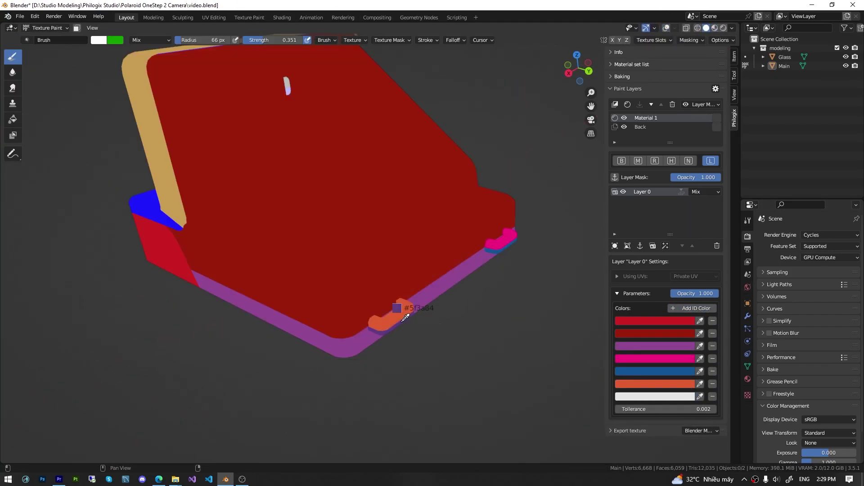
{"action": "left_click", "coordinate": [405, 309]}
{"action": "middle_click_drag", "start_coordinate": [405, 309], "coordinate": [270, 301]}
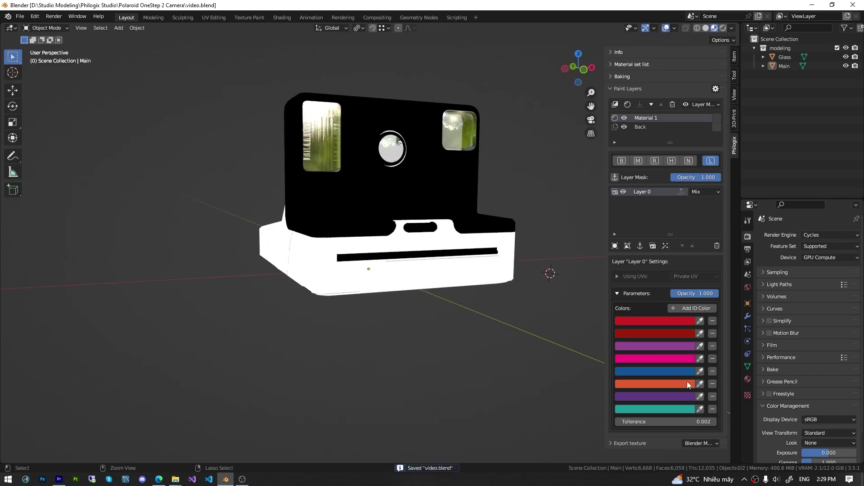
Step: Switch the preview back to Material and inspect the camera from the front and side
{"action": "mouse_move", "coordinate": [483, 238]}
{"action": "middle_mouse_down"}
{"action": "mouse_move", "coordinate": [492, 236]}
{"action": "mouse_move", "coordinate": [480, 234]}
{"action": "mouse_move", "coordinate": [486, 249]}
{"action": "middle_mouse_up"}
{"action": "key", "text": "v"}
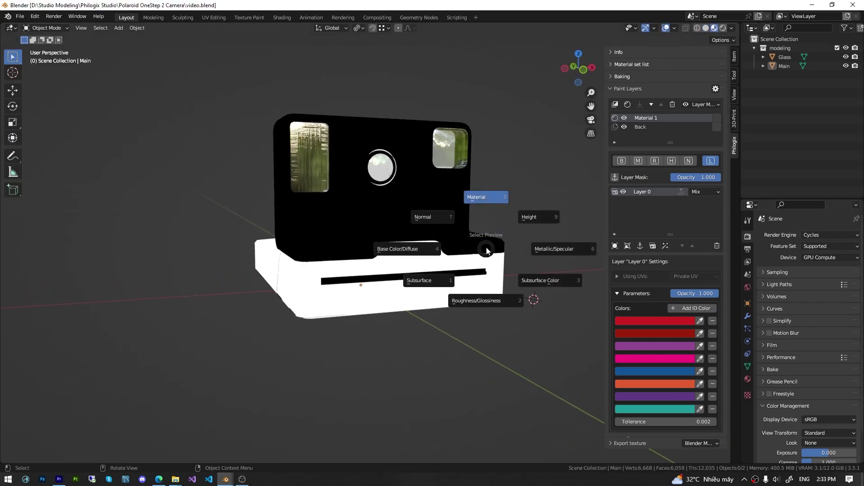
{"action": "left_click", "coordinate": [486, 197]}
{"action": "middle_click_drag", "start_coordinate": [418, 257], "coordinate": [499, 234]}
{"action": "scroll", "coordinate": [466, 258], "scroll_direction": "up", "scroll_amount": 3}
{"action": "scroll", "coordinate": [479, 253], "scroll_direction": "down", "scroll_amount": 2}
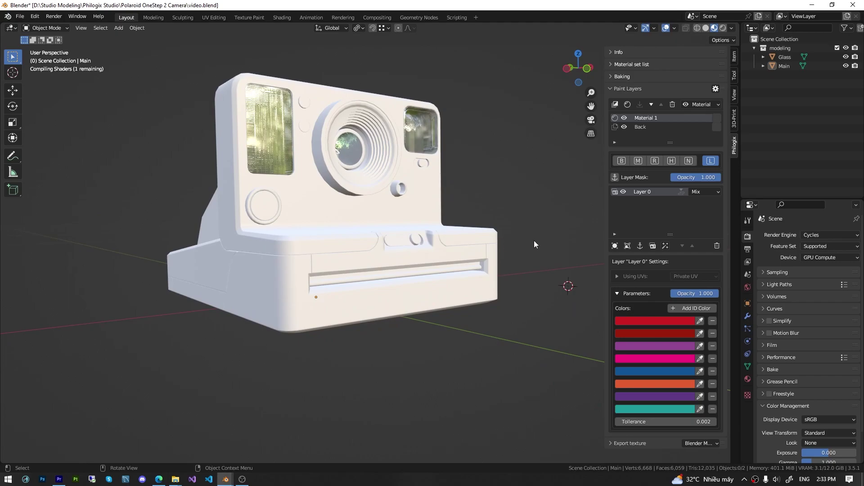
Step: Add a material layer named "Matte Plastic" above the grainy plastic and open its node group for editing
{"action": "left_click", "coordinate": [631, 105]}
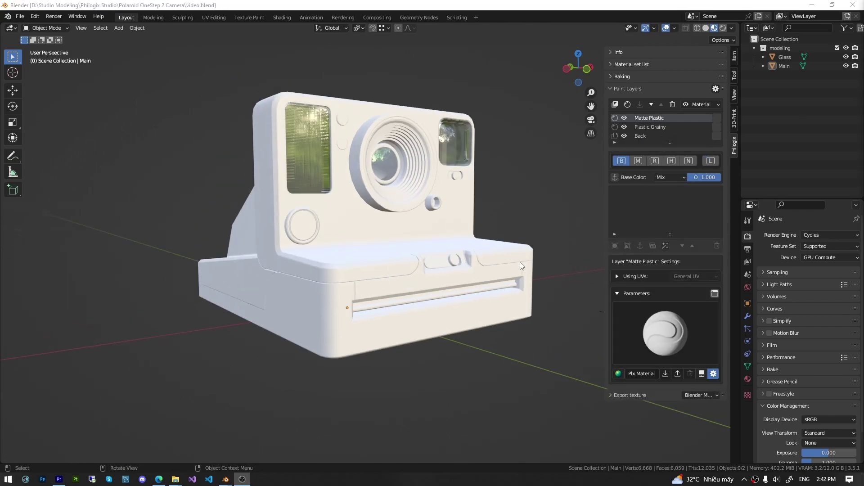
{"action": "middle_click_drag", "start_coordinate": [520, 262], "coordinate": [459, 272]}
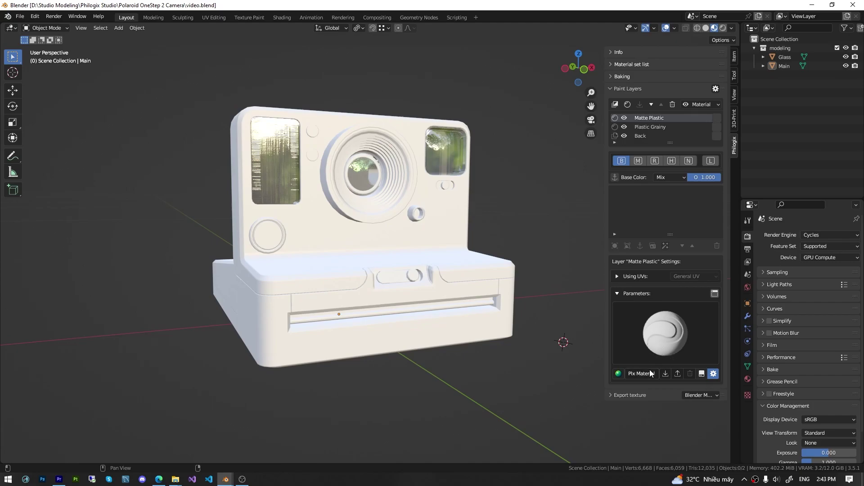
{"action": "left_click", "coordinate": [714, 294]}
{"action": "key", "text": "n"}
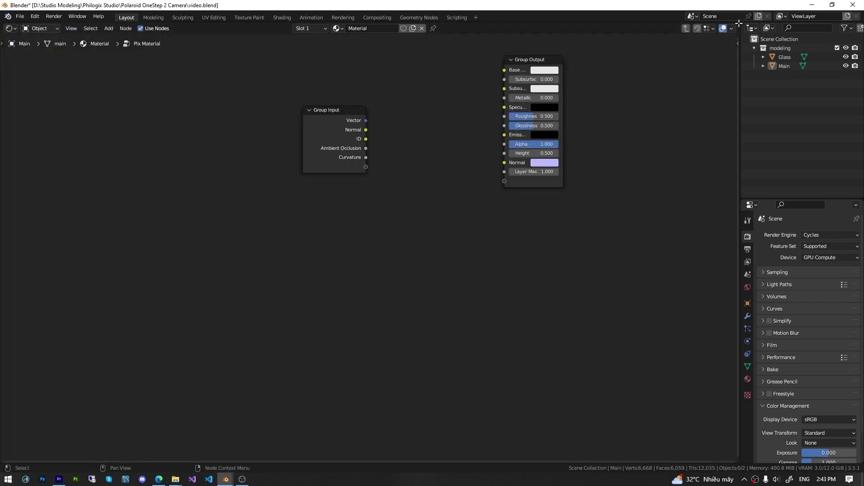
Step: Split the node editor, turn the second area into a 3D Viewport showing the Philogix settings, and widen the node area slightly
{"action": "left_click_drag", "start_coordinate": [739, 23], "coordinate": [324, 27]}
{"action": "left_click", "coordinate": [336, 28]}
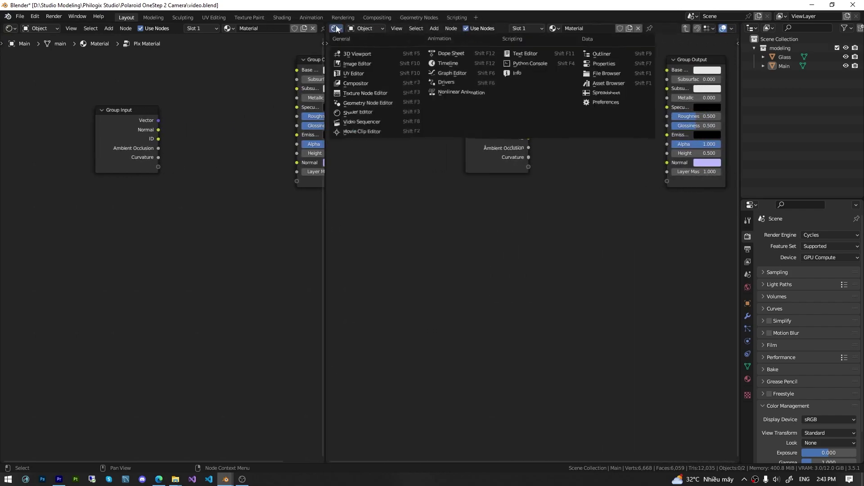
{"action": "left_click", "coordinate": [358, 53]}
{"action": "middle_click_drag", "start_coordinate": [550, 265], "coordinate": [518, 266]}
{"action": "left_click", "coordinate": [735, 145]}
{"action": "middle_click_drag", "start_coordinate": [284, 179], "coordinate": [210, 231]}
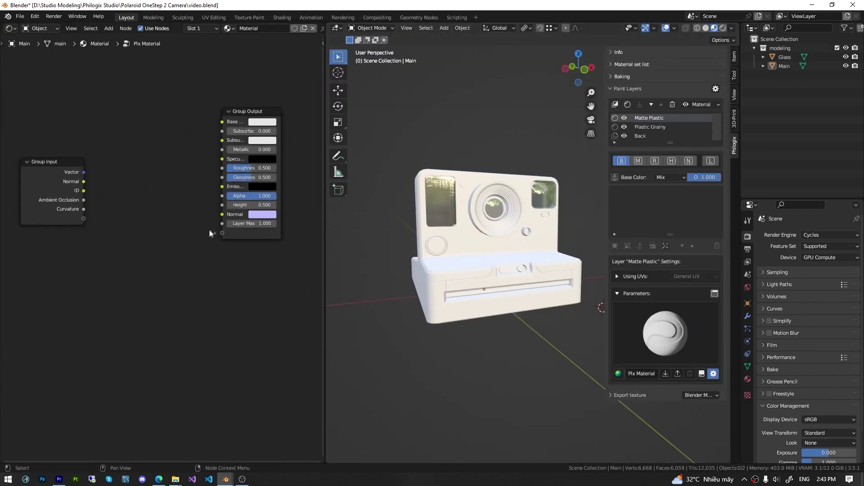
{"action": "scroll", "coordinate": [209, 229], "scroll_direction": "down", "scroll_amount": 2}
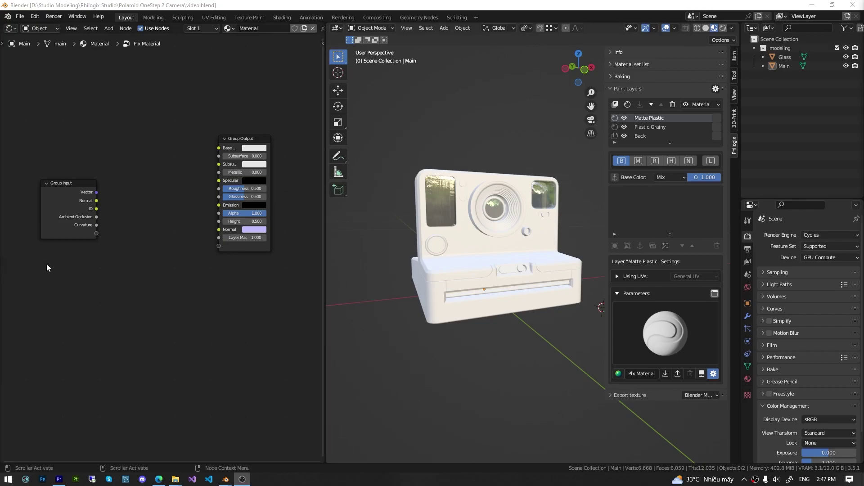
{"action": "key", "text": "Home"}
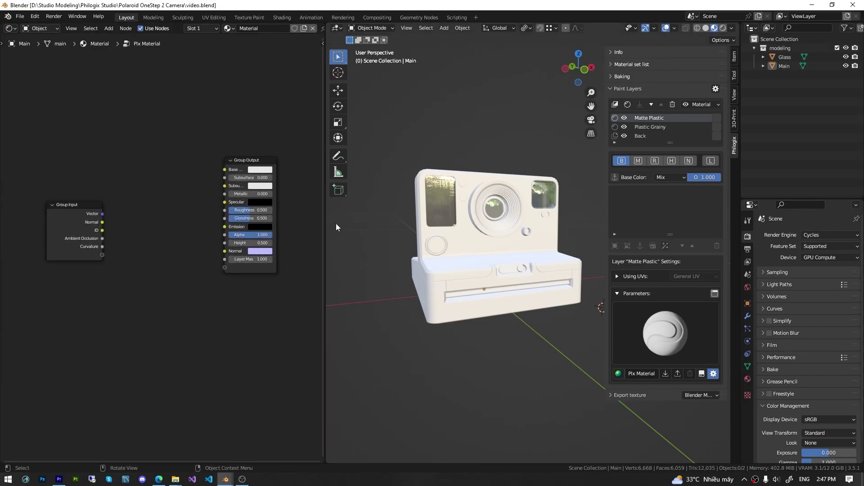
{"action": "left_click_drag", "start_coordinate": [324, 226], "coordinate": [341, 226]}
{"action": "middle_click_drag", "start_coordinate": [202, 216], "coordinate": [219, 227]}
{"action": "middle_click_drag", "start_coordinate": [219, 228], "coordinate": [210, 196], "text": "ctrl"}
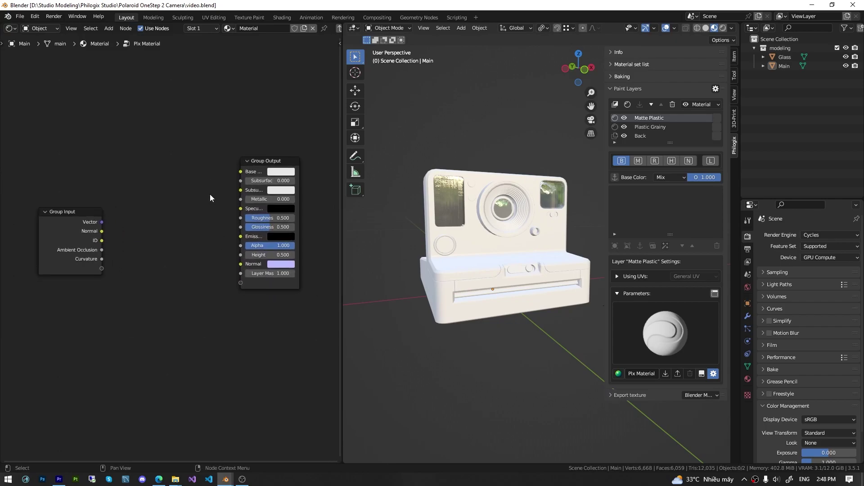
{"action": "middle_click_drag", "start_coordinate": [477, 228], "coordinate": [552, 251]}
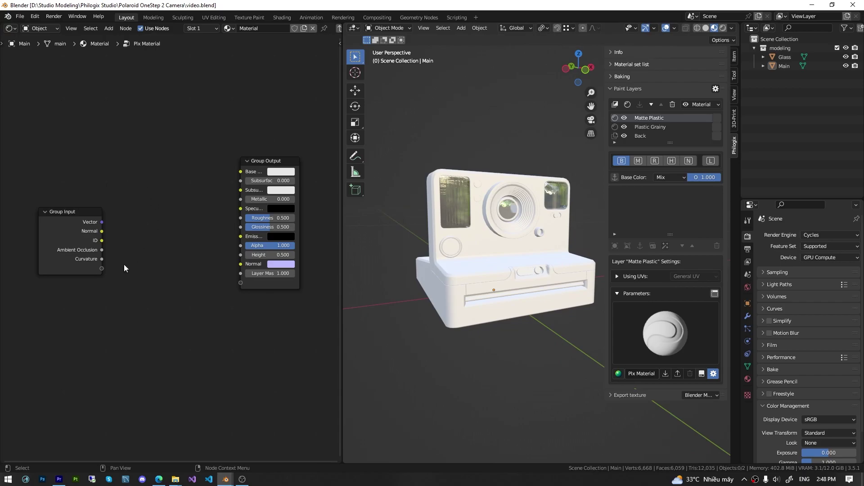
{"action": "scroll", "coordinate": [164, 250], "scroll_direction": "up", "scroll_amount": 4}
{"action": "middle_click_drag", "start_coordinate": [337, 145], "coordinate": [227, 179]}
{"action": "middle_click_drag", "start_coordinate": [118, 233], "coordinate": [133, 244]}
{"action": "middle_click_drag", "start_coordinate": [133, 244], "coordinate": [175, 227]}
{"action": "scroll", "coordinate": [155, 230], "scroll_direction": "down", "scroll_amount": 1}
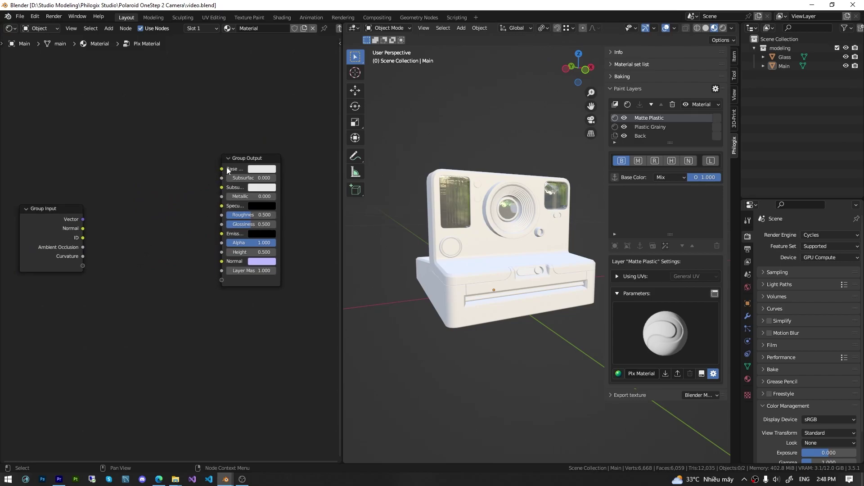
Step: Expose Base Color/Diffuse as a group input and try a purple color for it in the layer's parameters
{"action": "left_click_drag", "start_coordinate": [227, 170], "coordinate": [85, 266]}
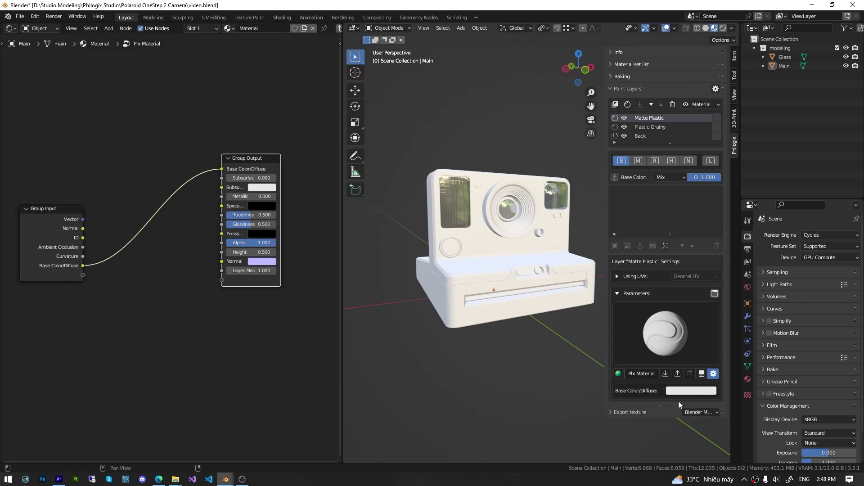
{"action": "left_click", "coordinate": [686, 391]}
{"action": "mouse_move", "coordinate": [704, 298]}
{"action": "left_mouse_down"}
{"action": "mouse_move", "coordinate": [685, 317]}
{"action": "mouse_move", "coordinate": [724, 317]}
{"action": "mouse_move", "coordinate": [734, 285]}
{"action": "mouse_move", "coordinate": [699, 282]}
{"action": "left_mouse_up"}
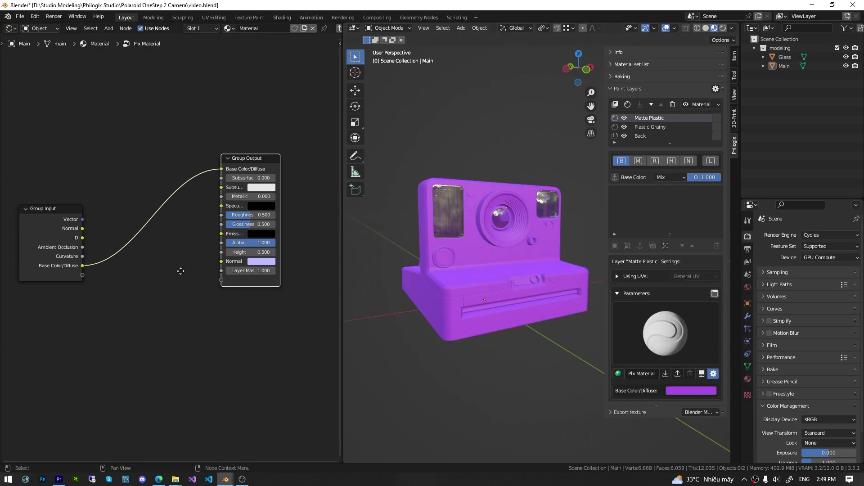
{"action": "scroll", "coordinate": [189, 278], "scroll_direction": "up", "scroll_amount": 3}
{"action": "mouse_move", "coordinate": [181, 272]}
{"action": "middle_mouse_down"}
{"action": "mouse_move", "coordinate": [191, 275]}
{"action": "mouse_move", "coordinate": [179, 278]}
{"action": "middle_mouse_up"}
{"action": "middle_click_drag", "start_coordinate": [519, 313], "coordinate": [400, 284]}
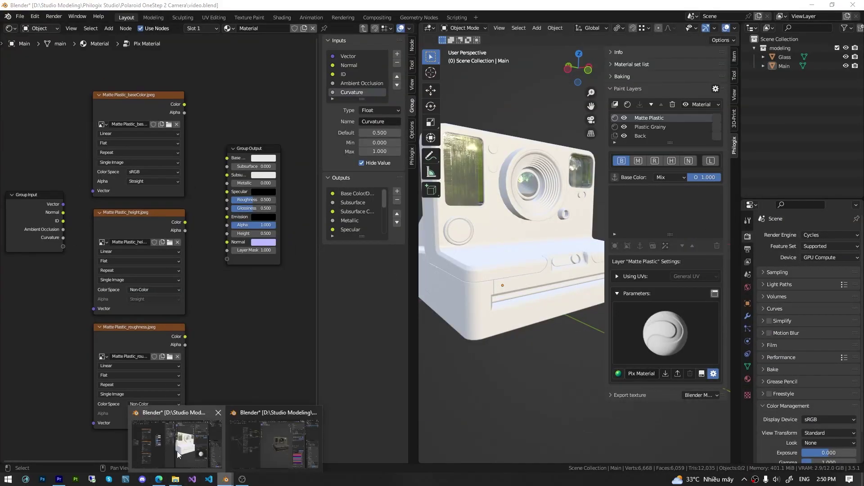
Step: Add an Invert node for the roughness texture and rename its exposed factor input to Roughness
{"action": "key", "text": "shift+a"}
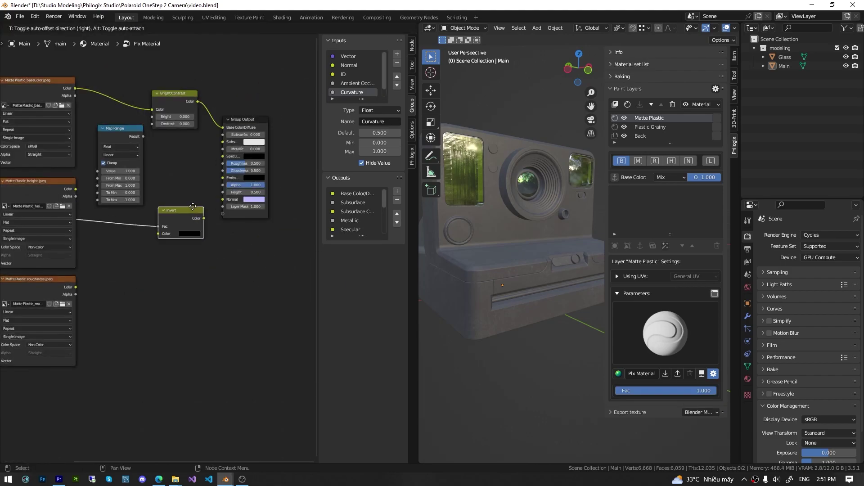
{"action": "double_click", "coordinate": [351, 91]}
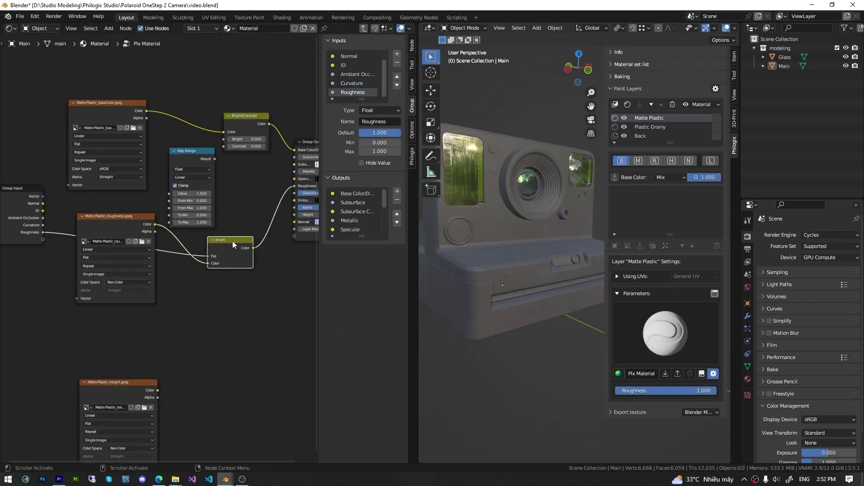
Step: Add a group input named Bright for the base color's brightness, with a minimum of -1 and a maximum of 1
{"action": "left_click", "coordinate": [397, 54]}
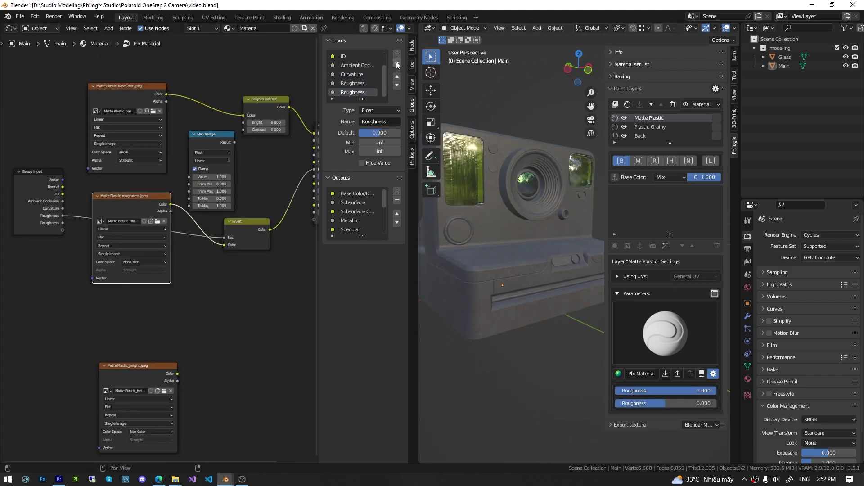
{"action": "scroll", "coordinate": [62, 192], "scroll_direction": "up", "scroll_amount": 3}
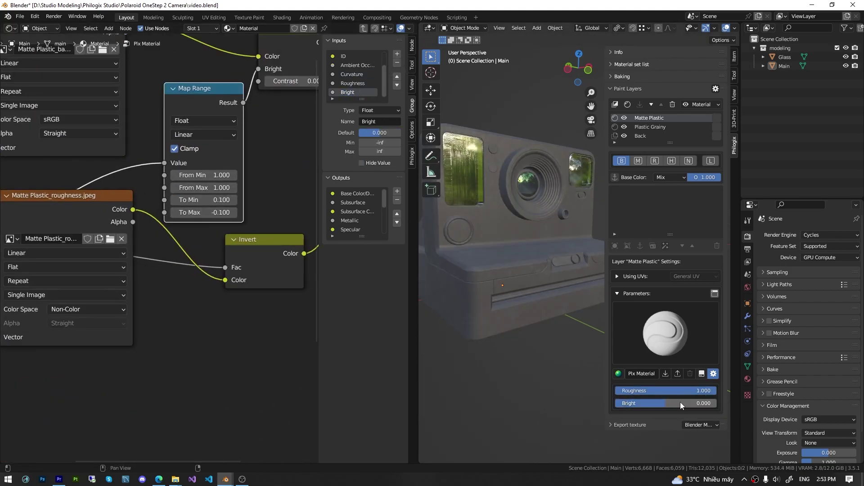
{"action": "left_click", "coordinate": [400, 143]}
{"action": "type", "text": "-1"}
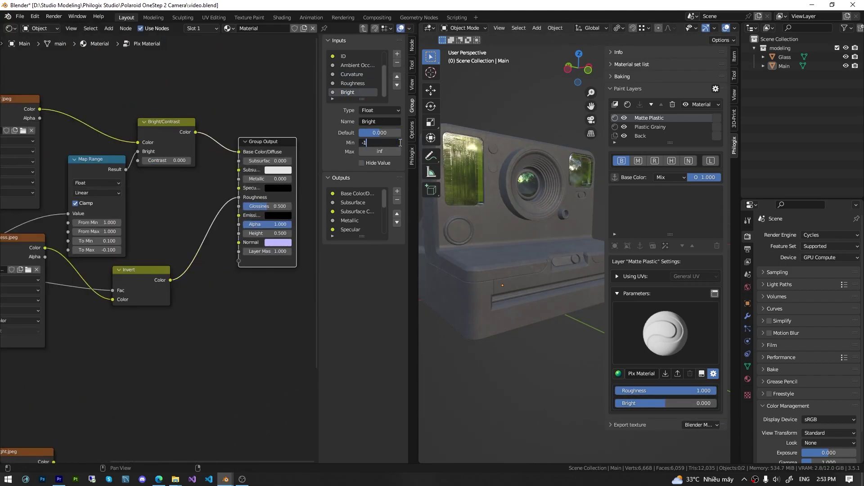
{"action": "key", "text": "Tab"}
{"action": "type", "text": "1"}
{"action": "key", "text": "Return"}
{"action": "scroll", "coordinate": [176, 162], "scroll_direction": "down", "scroll_amount": 1}
{"action": "middle_click_drag", "start_coordinate": [175, 163], "coordinate": [250, 166]}
Step: Move the base color texture node upward and test the layer's Bright parameter at 1
{"action": "left_click_drag", "start_coordinate": [86, 113], "coordinate": [90, 83]}
{"action": "middle_click_drag", "start_coordinate": [149, 149], "coordinate": [192, 140]}
{"action": "left_click_drag", "start_coordinate": [666, 403], "coordinate": [717, 403]}
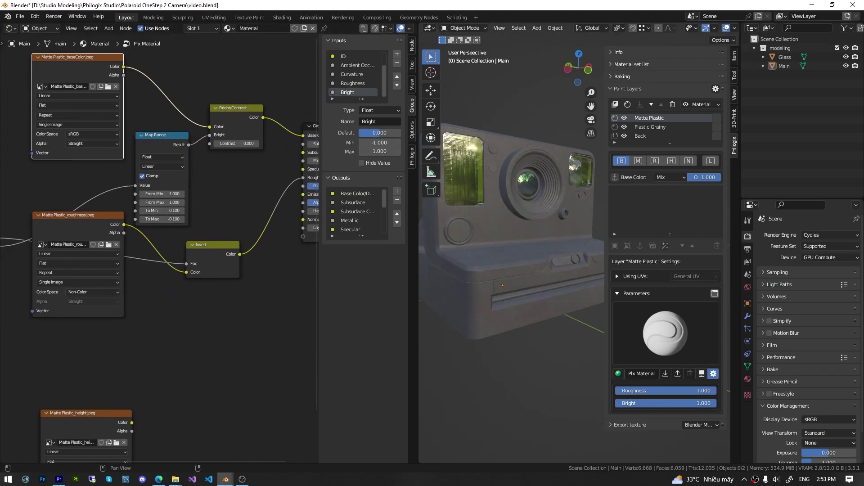
Step: Connect the group input's Vector output to the height texture's Vector input
{"action": "scroll", "coordinate": [531, 333], "scroll_direction": "up", "scroll_amount": 3}
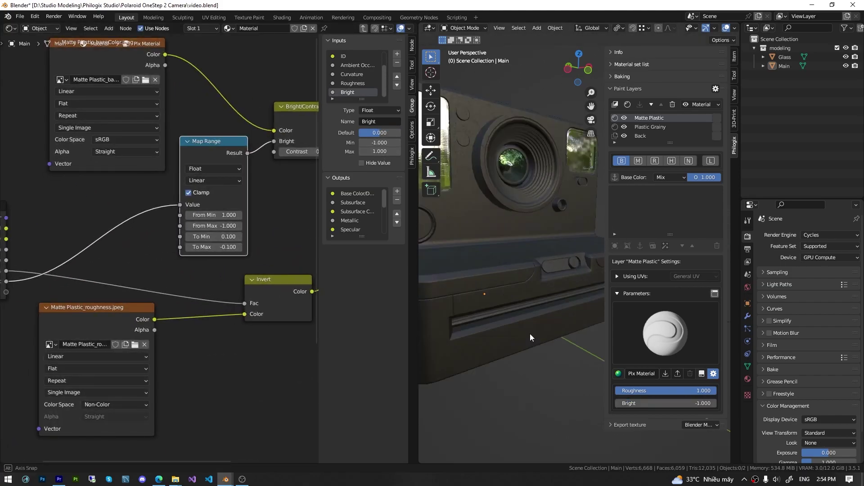
{"action": "left_click_drag", "start_coordinate": [88, 99], "coordinate": [135, 443]}
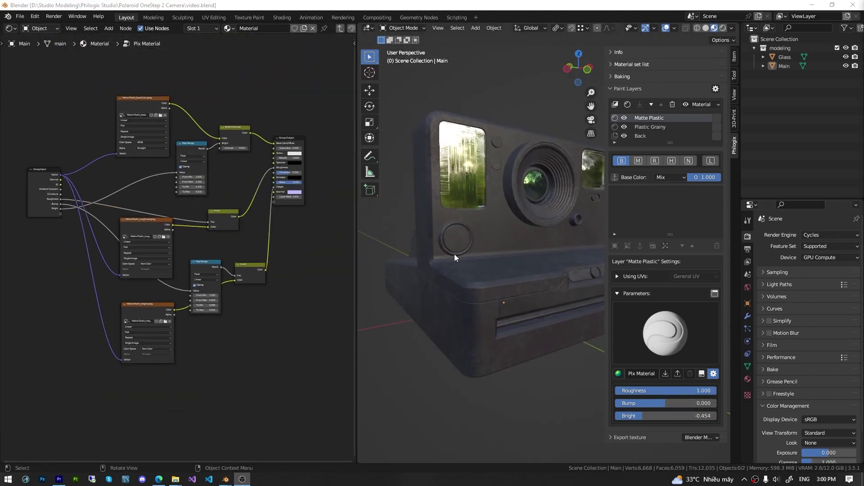
Step: Set the Matte Plastic layer's roughness to about 0.833 while checking the camera's front
{"action": "middle_click_drag", "start_coordinate": [455, 254], "coordinate": [529, 318]}
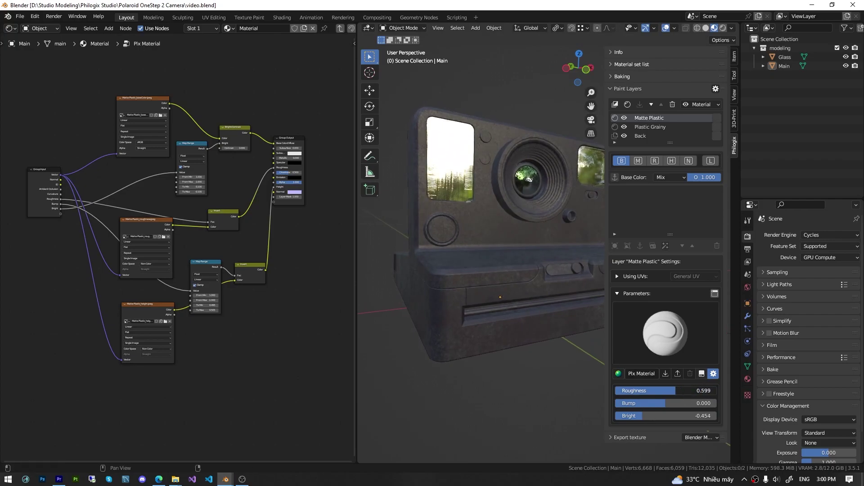
{"action": "mouse_move", "coordinate": [675, 391]}
{"action": "left_mouse_down"}
{"action": "mouse_move", "coordinate": [661, 391]}
{"action": "mouse_move", "coordinate": [700, 391]}
{"action": "mouse_move", "coordinate": [655, 402]}
{"action": "mouse_move", "coordinate": [675, 401]}
{"action": "left_mouse_up"}
{"action": "right_click", "coordinate": [675, 401]}
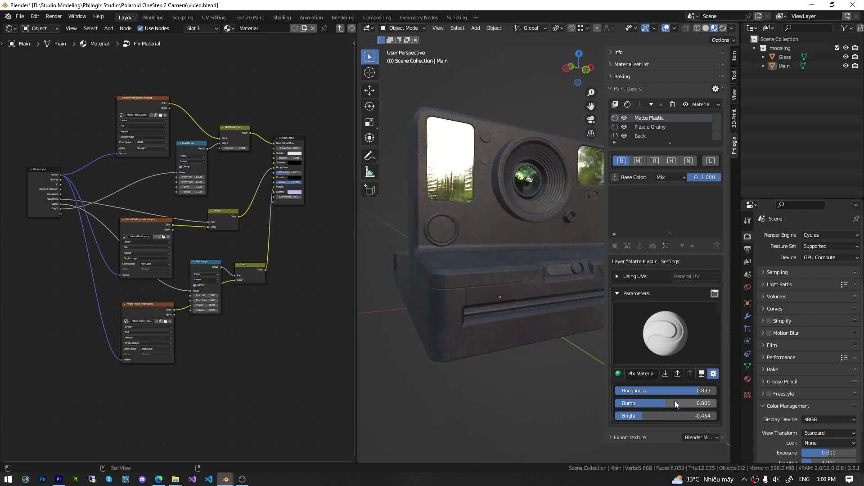
Step: Save the layer's node material as a custom Matte Plastic material with its own preview thumbnail
{"action": "scroll", "coordinate": [487, 334], "scroll_direction": "up", "scroll_amount": 5}
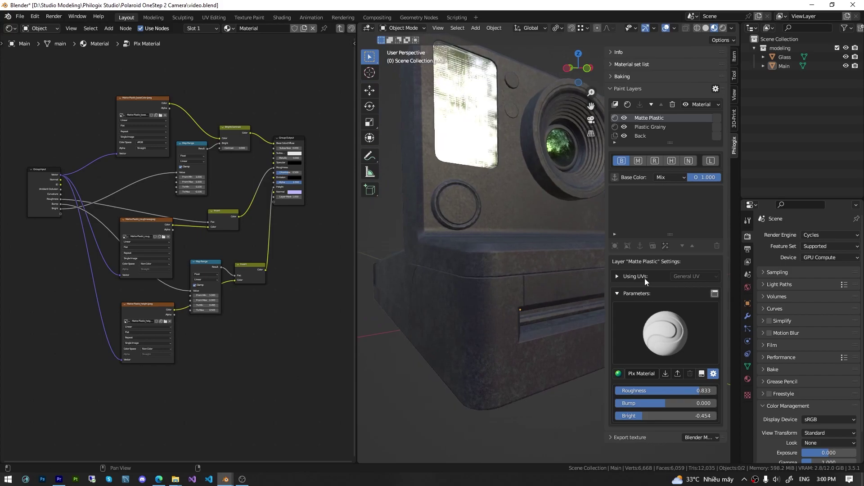
{"action": "left_click", "coordinate": [702, 374]}
{"action": "left_click", "coordinate": [721, 395]}
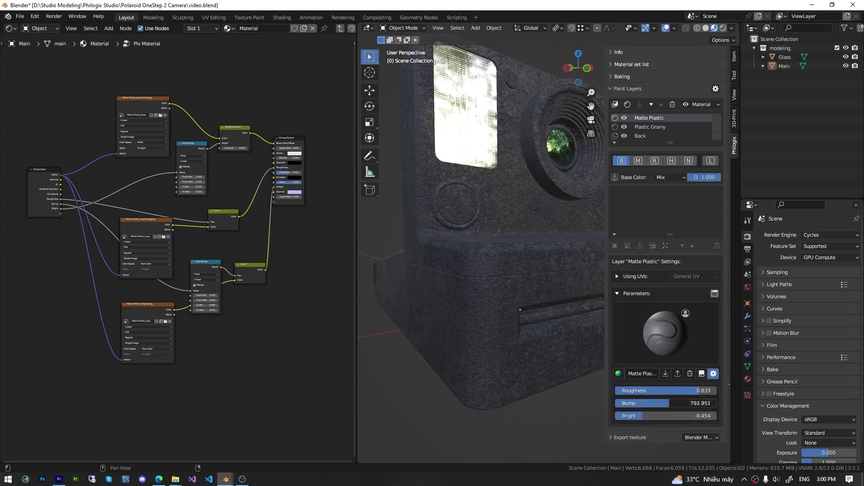
Step: Limit the group's Bump input to a range of -1 to 1 and set the Matte Plastic layer's Bump to -0.01
{"action": "left_click", "coordinate": [665, 403]}
{"action": "key", "text": "Return"}
{"action": "key", "text": "n"}
{"action": "left_click_drag", "start_coordinate": [671, 403], "coordinate": [656, 416]}
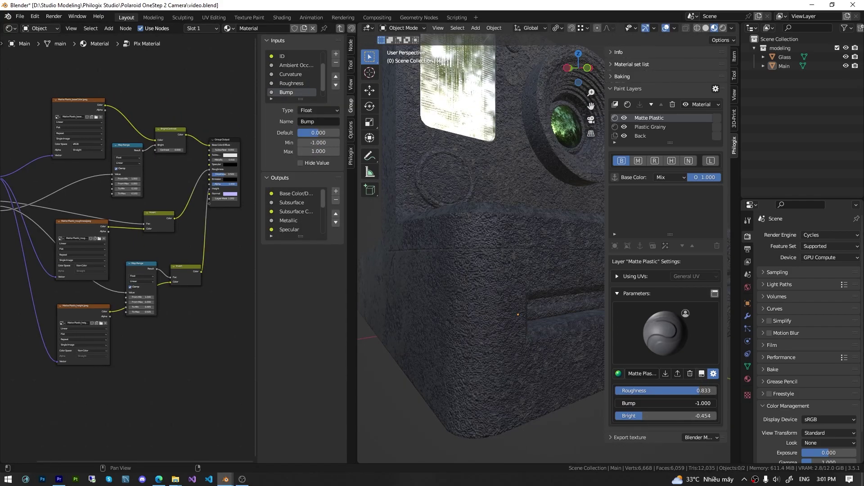
{"action": "type", "text": "0.01"}
{"action": "key", "text": "Return"}
Step: Try a Bright value of about -0.392 and a roughness of 0.5 on the Matte Plastic layer
{"action": "scroll", "coordinate": [526, 343], "scroll_direction": "down", "scroll_amount": 4}
{"action": "scroll", "coordinate": [526, 343], "scroll_direction": "up", "scroll_amount": 3}
{"action": "middle_click_drag", "start_coordinate": [540, 392], "coordinate": [549, 373]}
{"action": "left_click_drag", "start_coordinate": [637, 415], "coordinate": [646, 416]}
{"action": "left_click_drag", "start_coordinate": [700, 391], "coordinate": [659, 391]}
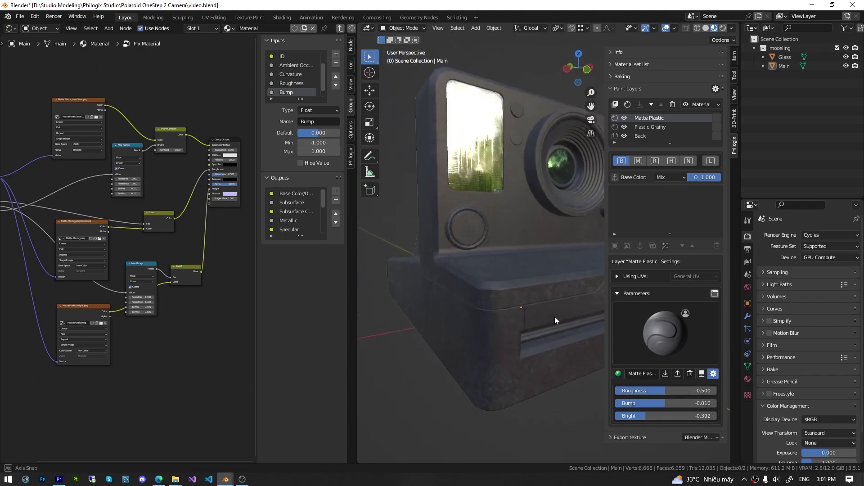
Step: Set the Matte Plastic layer's UV scale to 2 on all axes, with Roughness at 0 and Bright at -1
{"action": "left_click", "coordinate": [629, 276]}
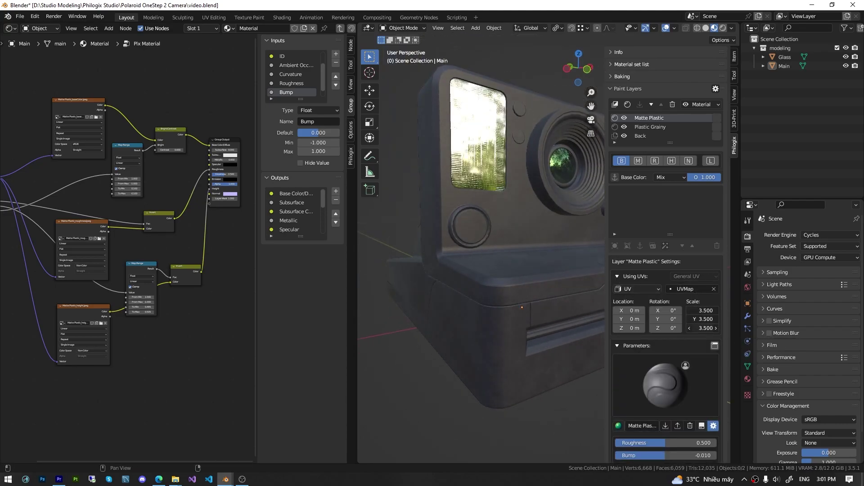
{"action": "scroll", "coordinate": [553, 311], "scroll_direction": "up", "scroll_amount": 3}
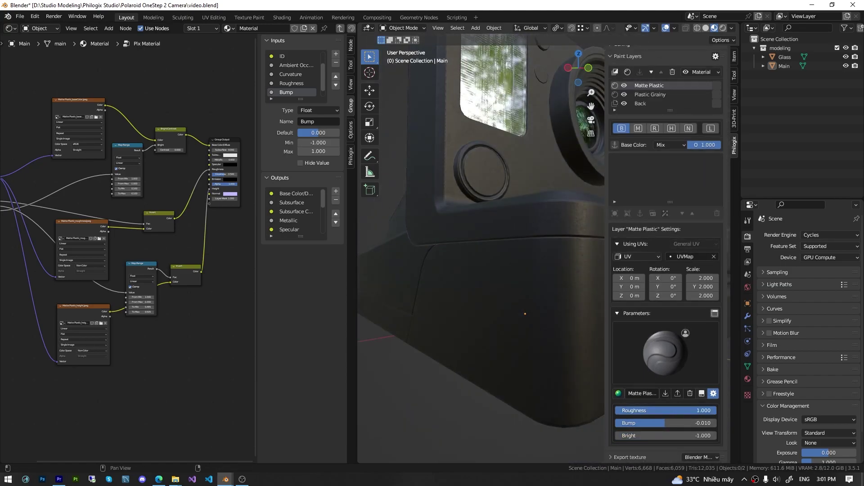
{"action": "middle_click_drag", "start_coordinate": [553, 310], "coordinate": [541, 317]}
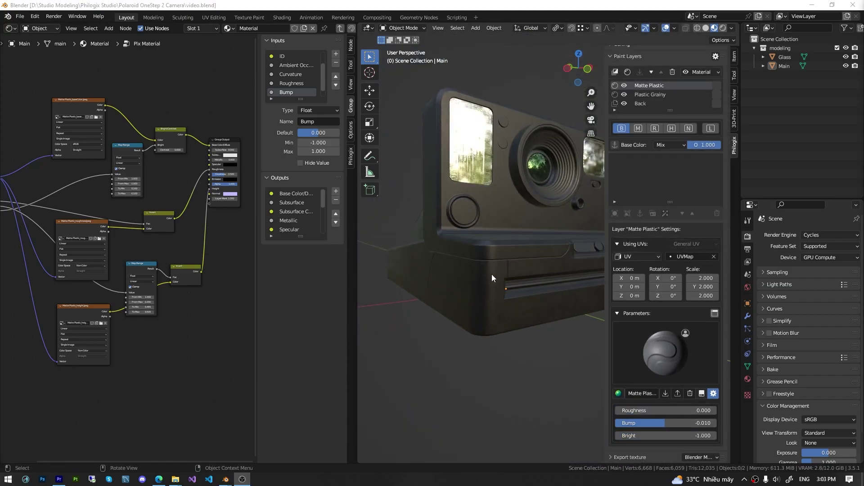
{"action": "middle_click_drag", "start_coordinate": [492, 274], "coordinate": [484, 282]}
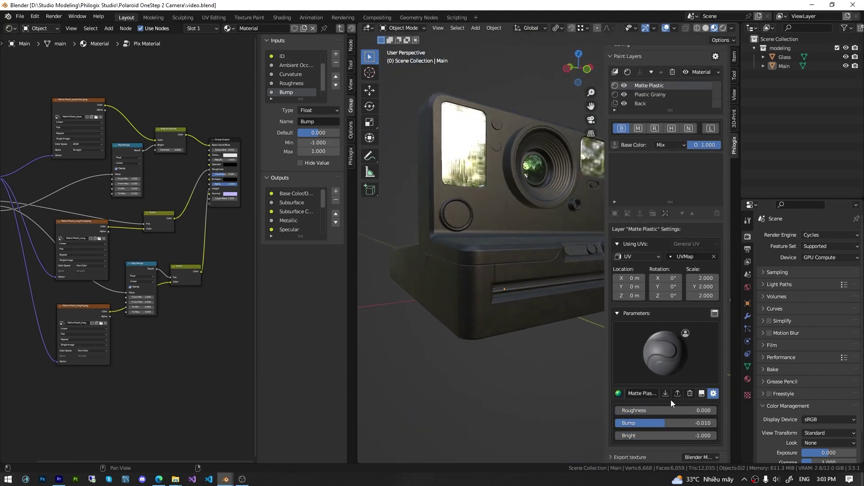
{"action": "middle_click_drag", "start_coordinate": [518, 282], "coordinate": [528, 298]}
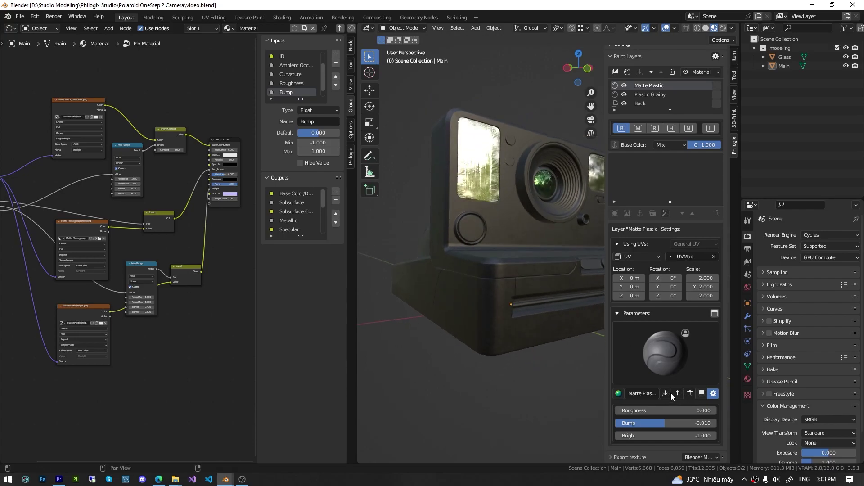